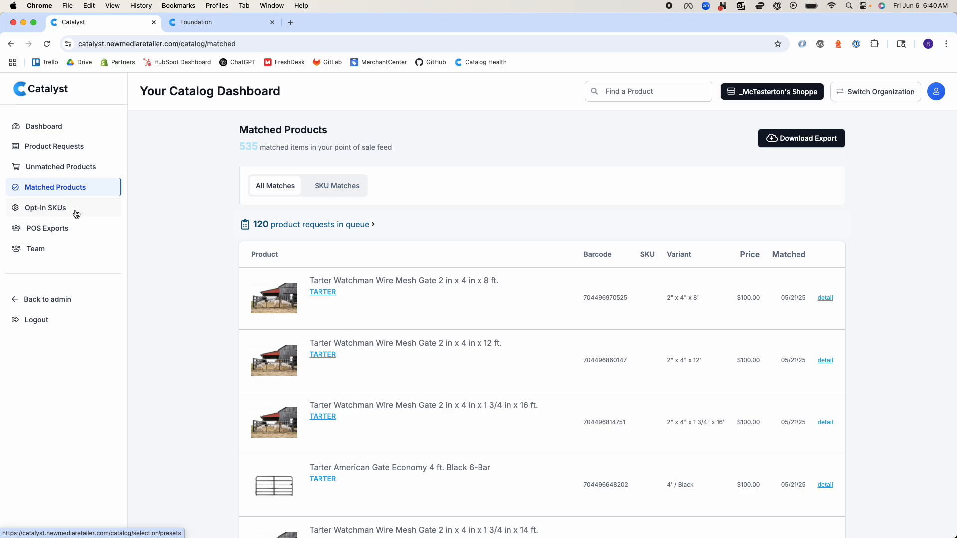
Open the detail page for the 6 FT variant of Tarter Galvanized 6 Bar Tube Gate from the matched products
scroll(272, 360, down, 1)
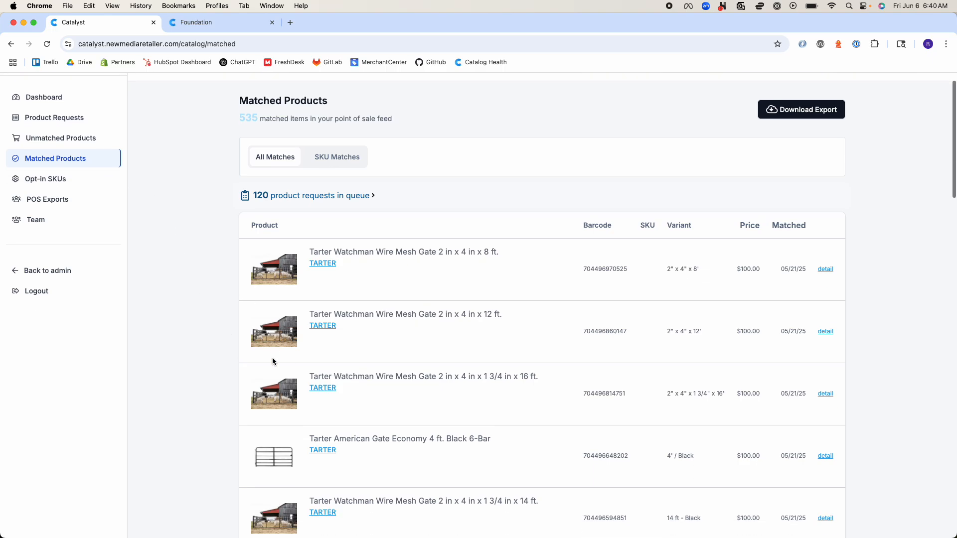
scroll(273, 361, down, 10)
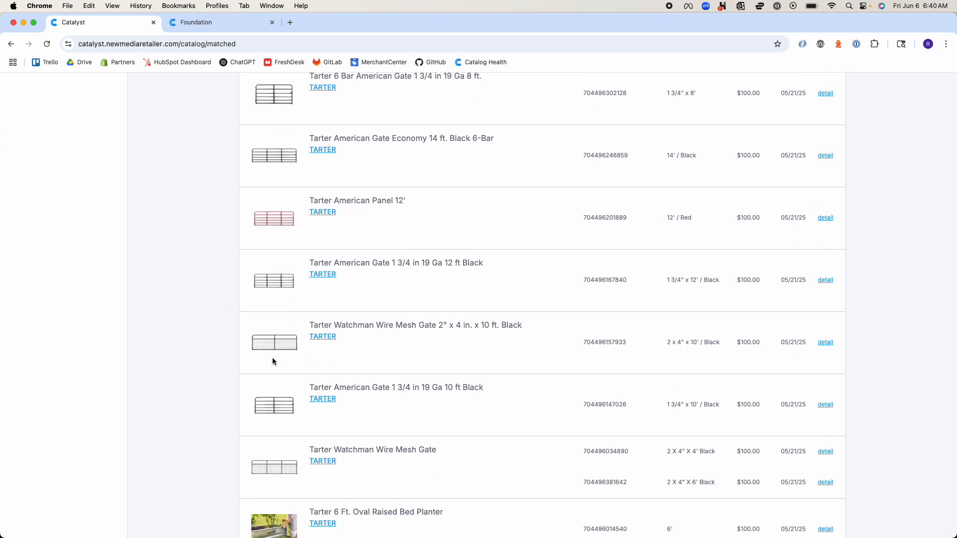
scroll(273, 360, down, 4)
scroll(272, 361, down, 1)
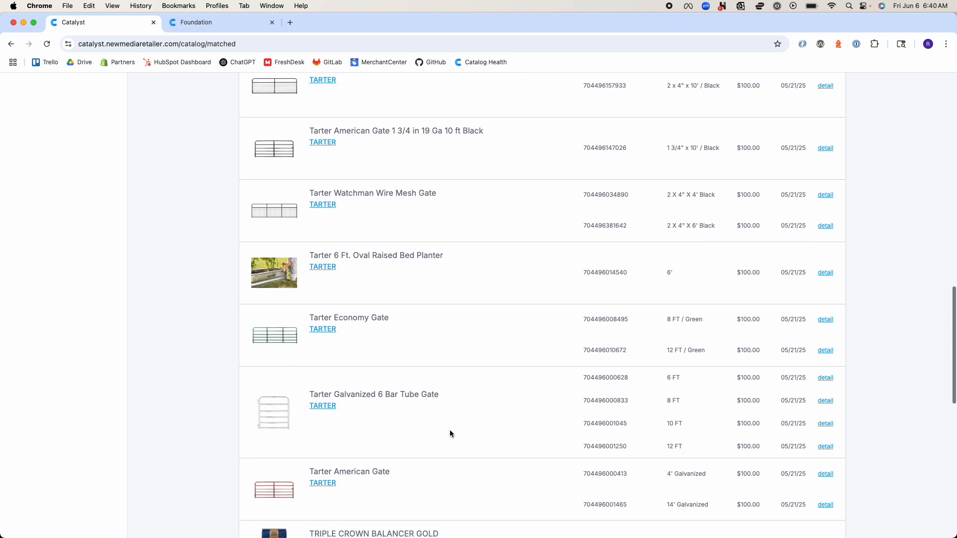
drag(591, 377, 646, 424)
click(649, 431)
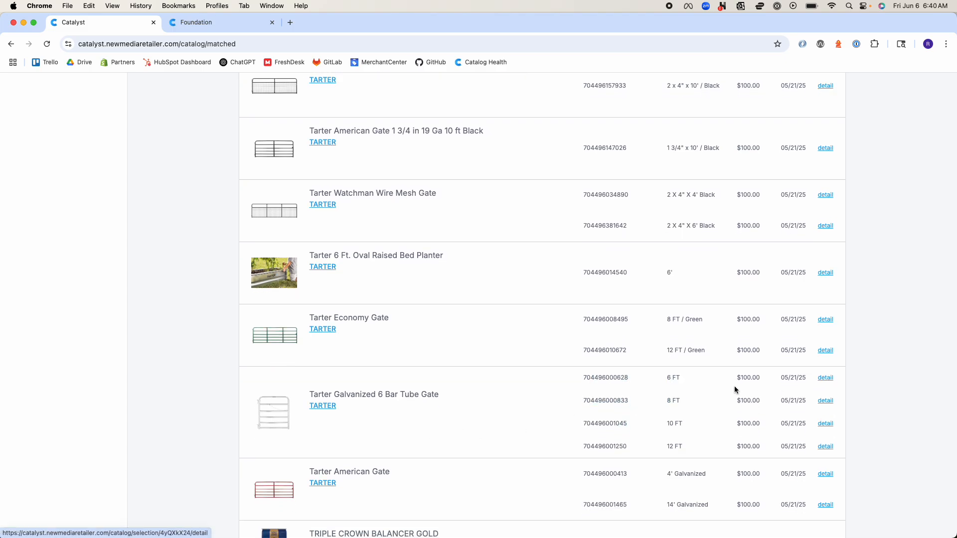
drag(627, 350, 582, 351)
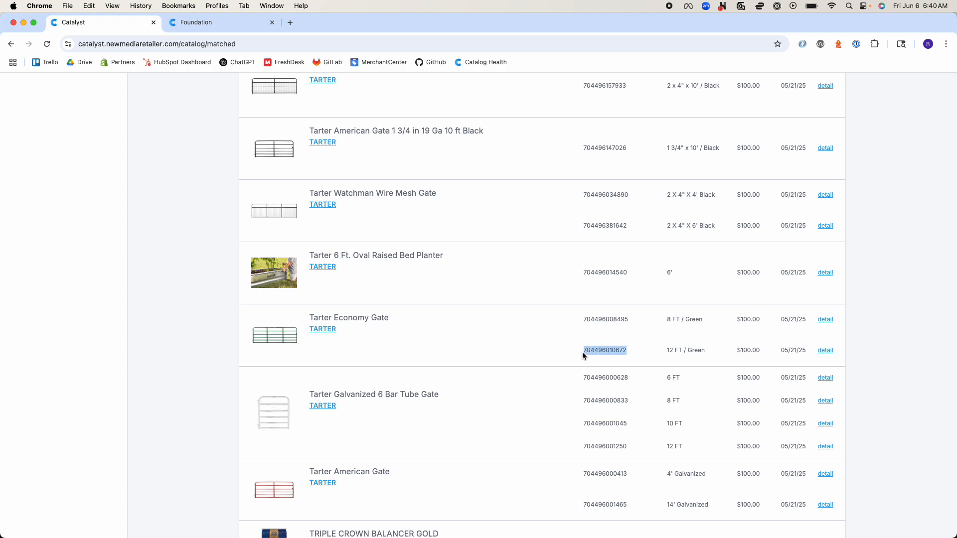
click(826, 378)
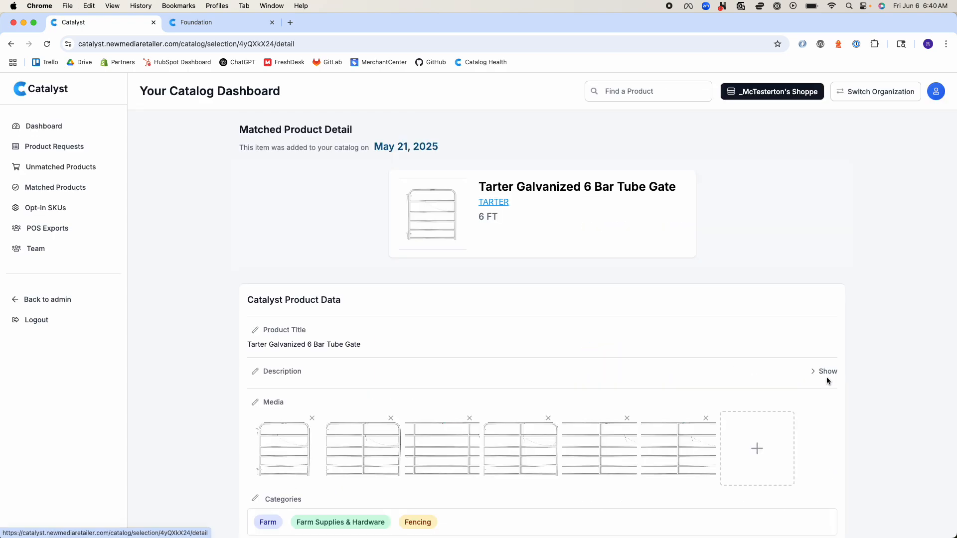
Examine the gate's shared product data, including its title, media and categories, together with its list of matched variants
scroll(826, 377, down, 2)
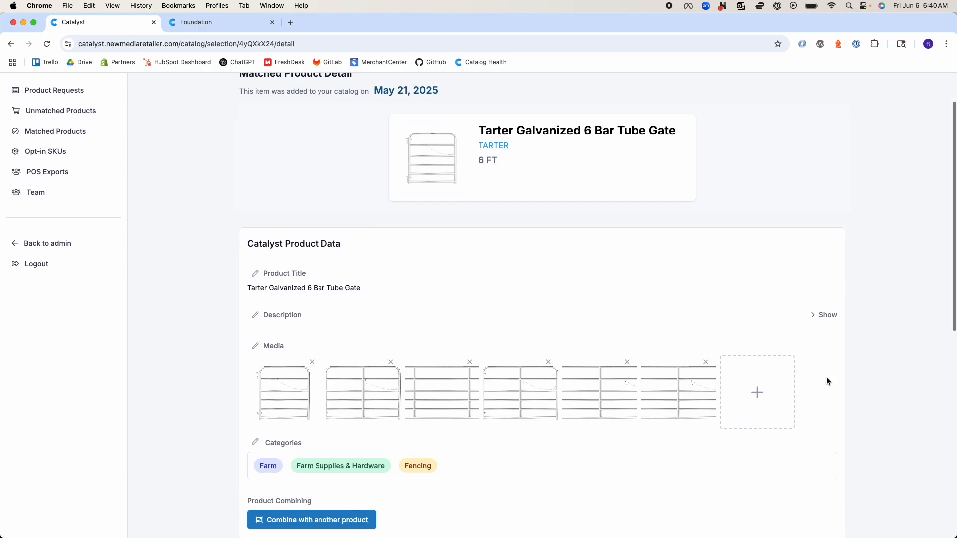
scroll(826, 381, down, 2)
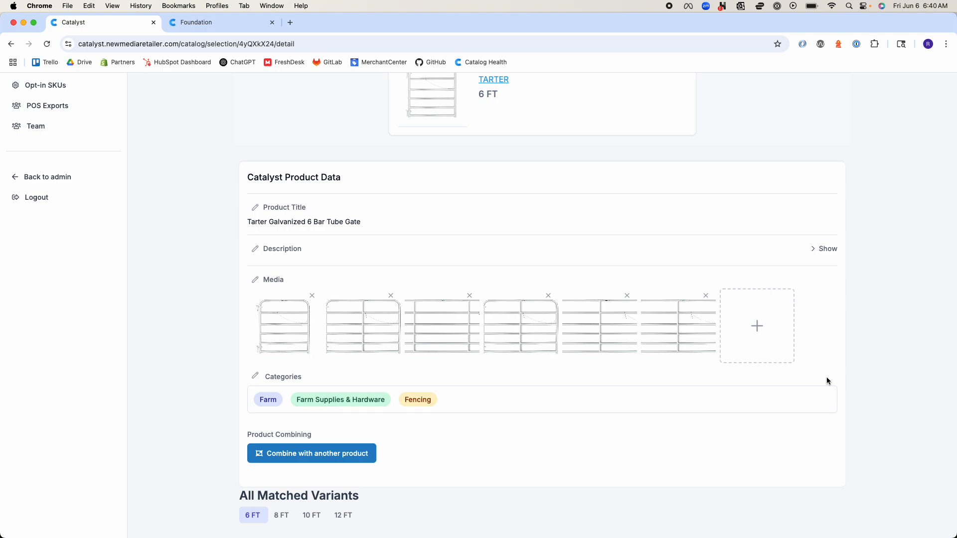
scroll(826, 377, up, 1)
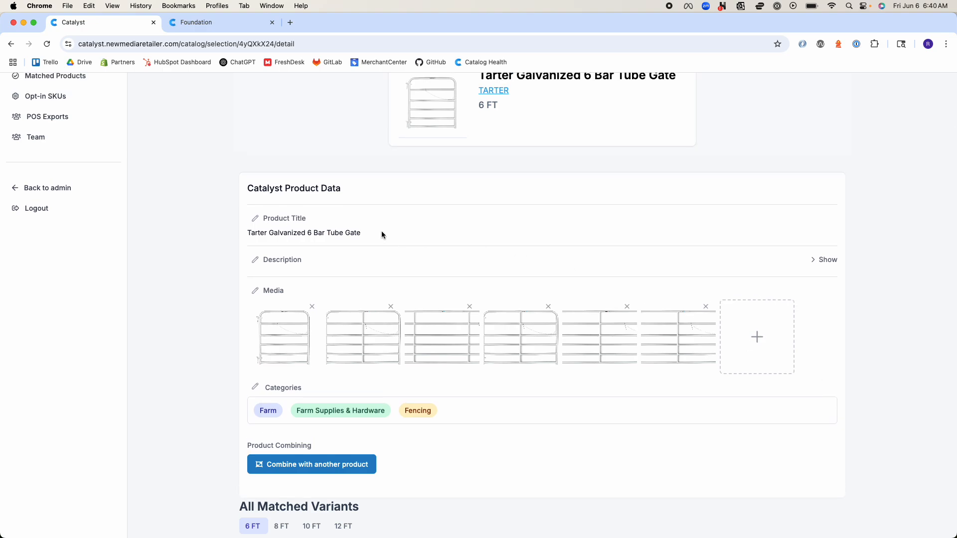
drag(367, 233, 248, 233)
scroll(248, 229, down, 2)
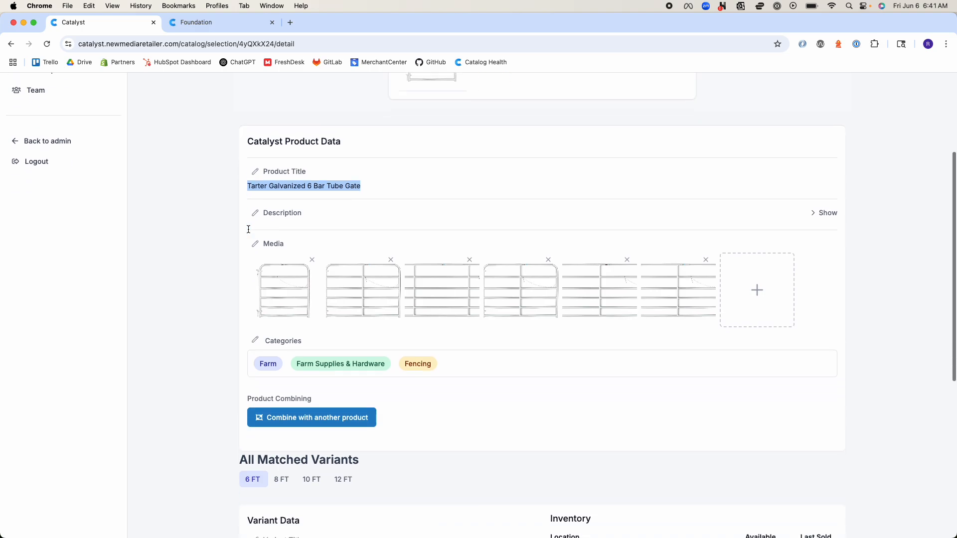
scroll(248, 229, down, 10)
drag(229, 192, 344, 293)
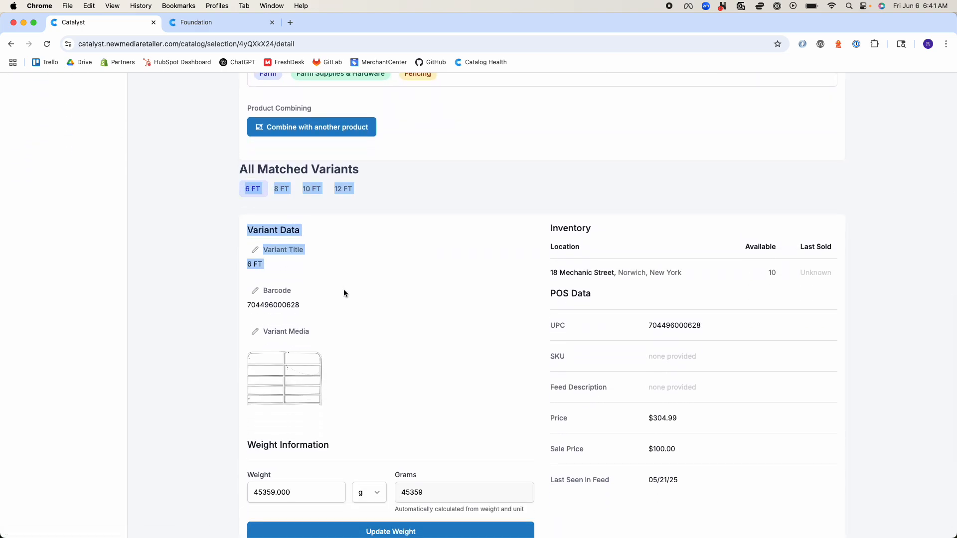
click(241, 204)
scroll(240, 204, up, 10)
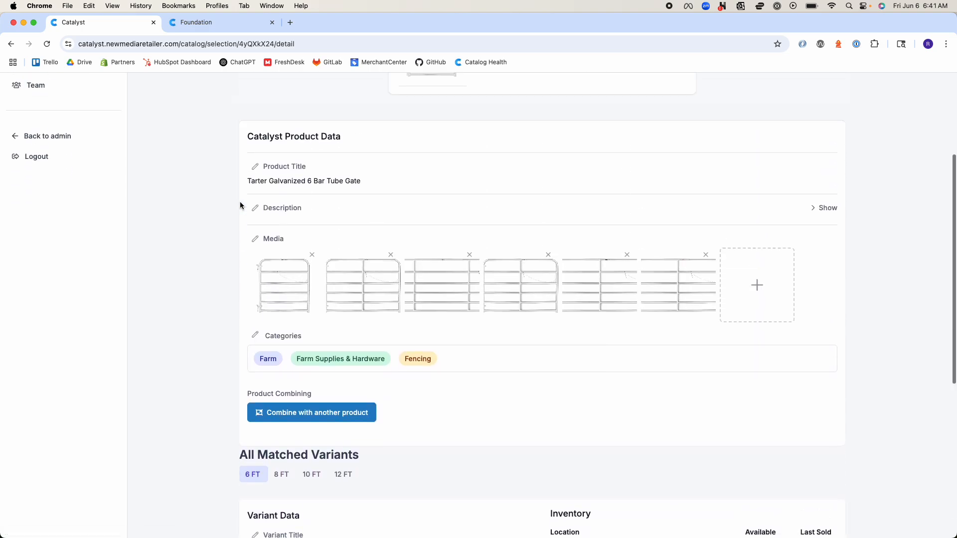
drag(357, 179, 245, 181)
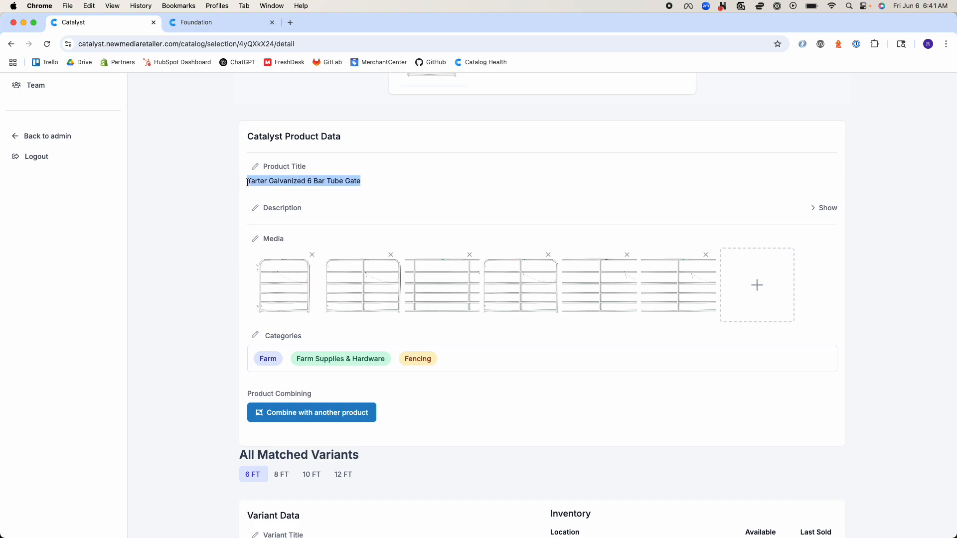
scroll(262, 337, down, 5)
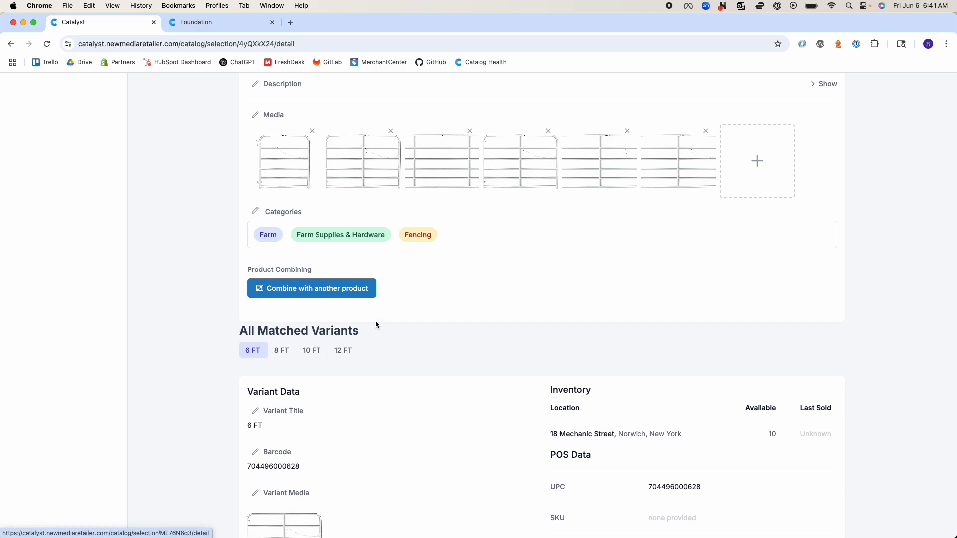
scroll(375, 321, up, 3)
scroll(376, 322, up, 6)
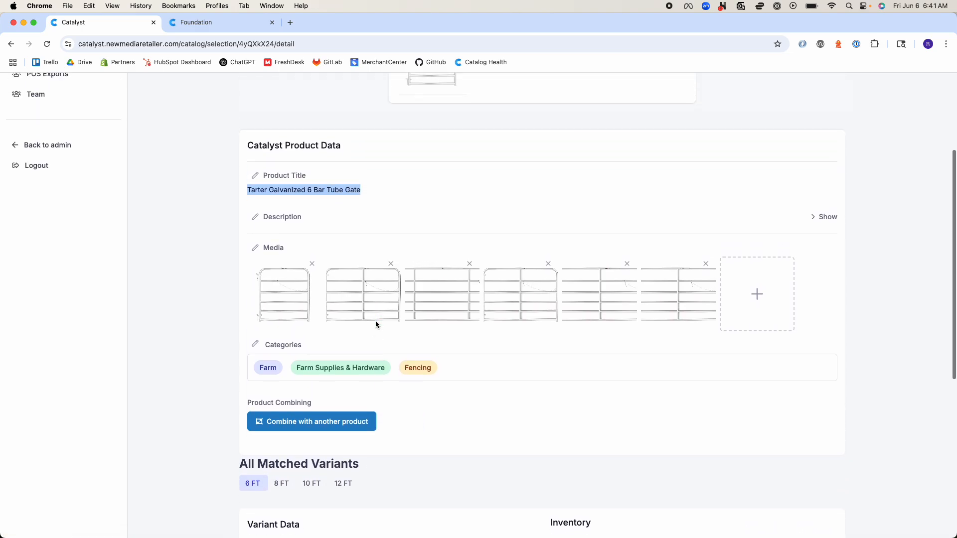
Compare the product-level media with the 6 FT variant's own title, barcode, media, weight, inventory and POS data
drag(269, 227, 281, 258)
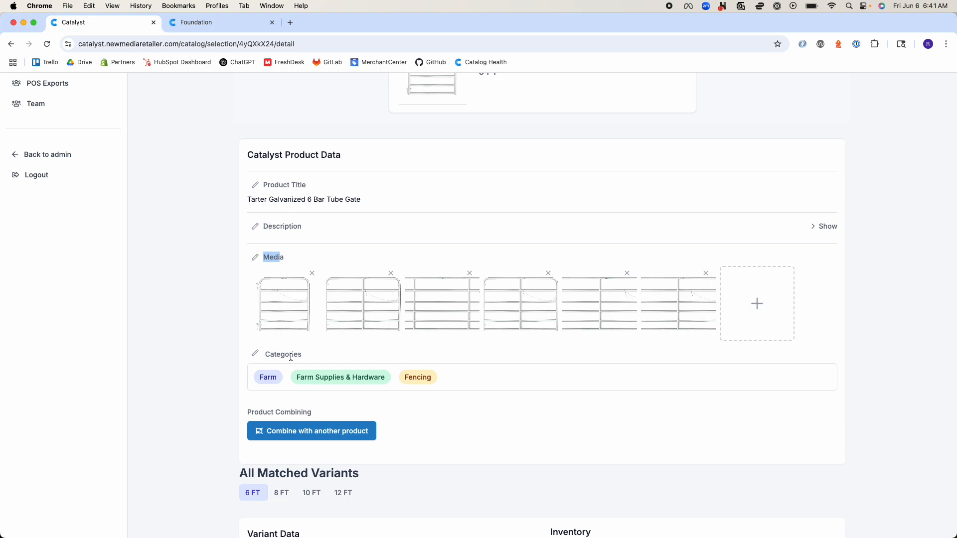
scroll(292, 357, down, 3)
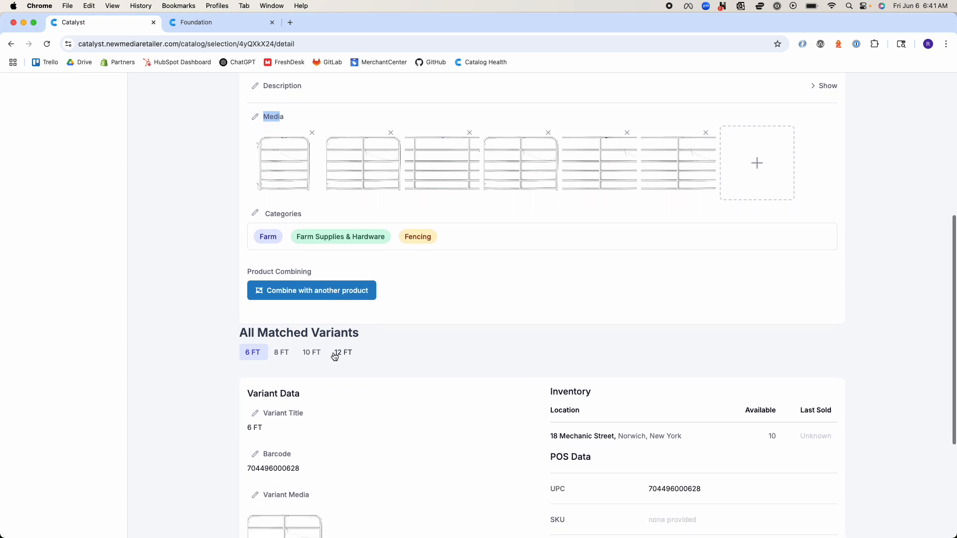
scroll(359, 266, up, 3)
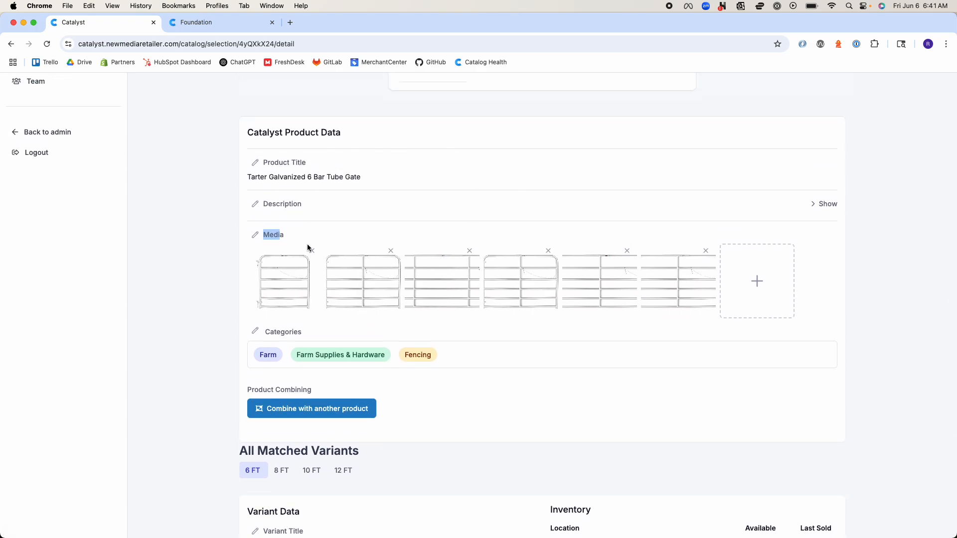
scroll(399, 252, down, 1)
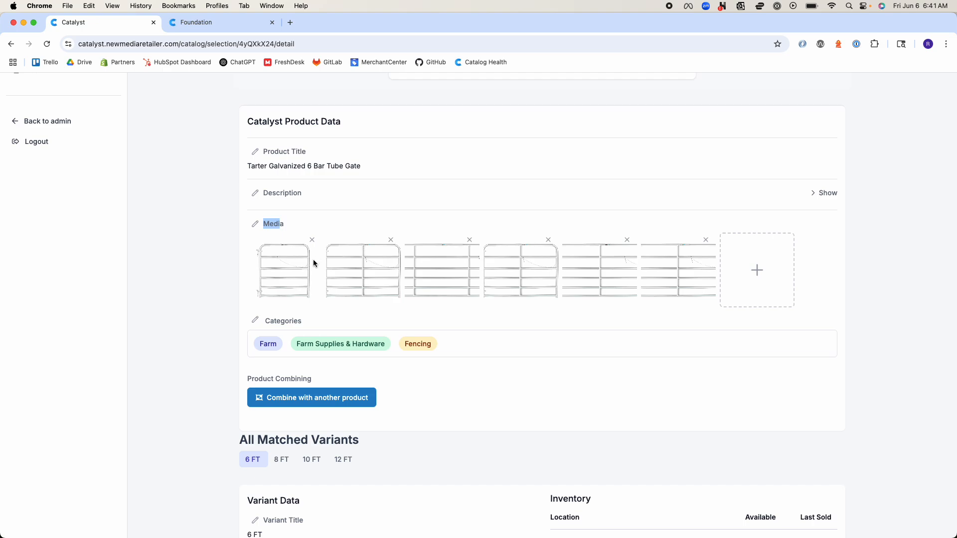
scroll(313, 259, down, 1)
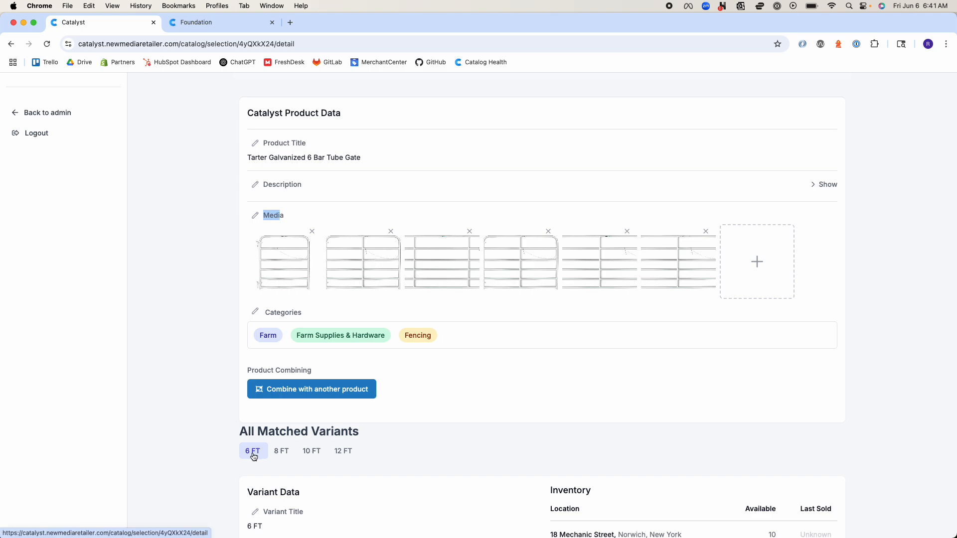
scroll(254, 457, down, 5)
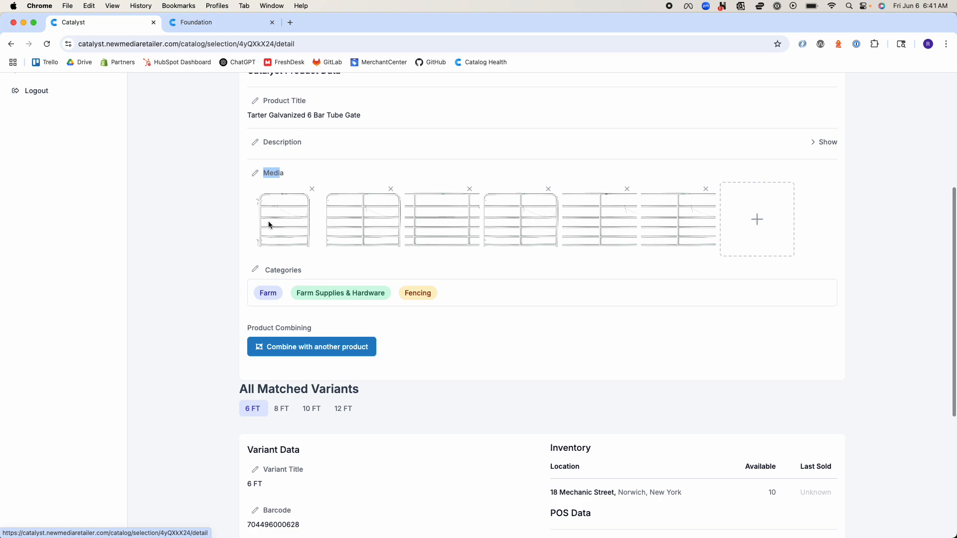
scroll(269, 223, down, 10)
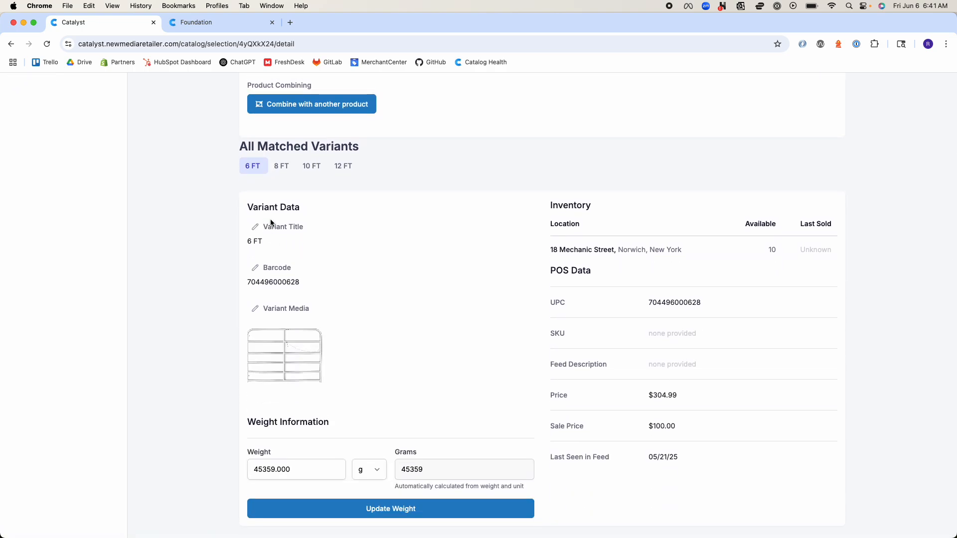
scroll(270, 223, up, 10)
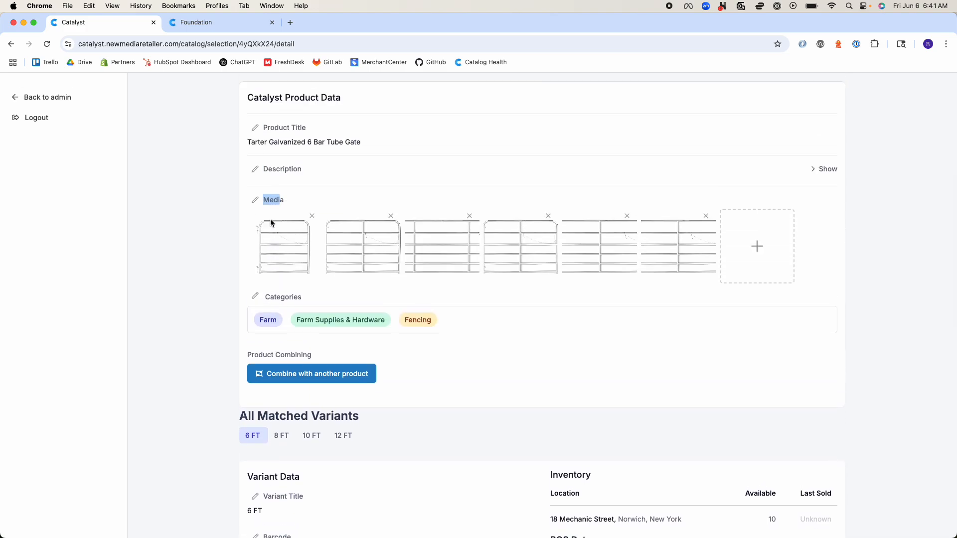
scroll(271, 223, down, 10)
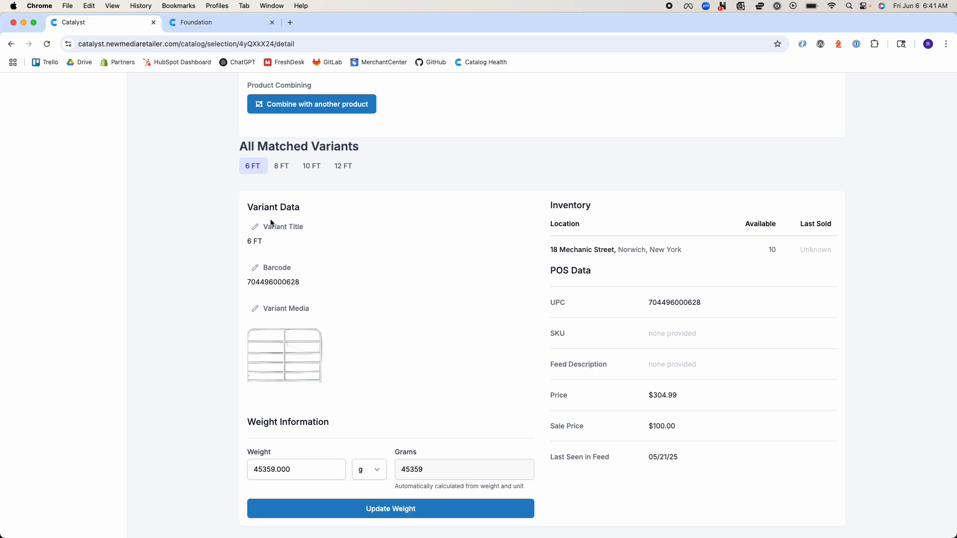
Submit a title change correction for the gate with "New product title" as the new title
scroll(271, 223, up, 7)
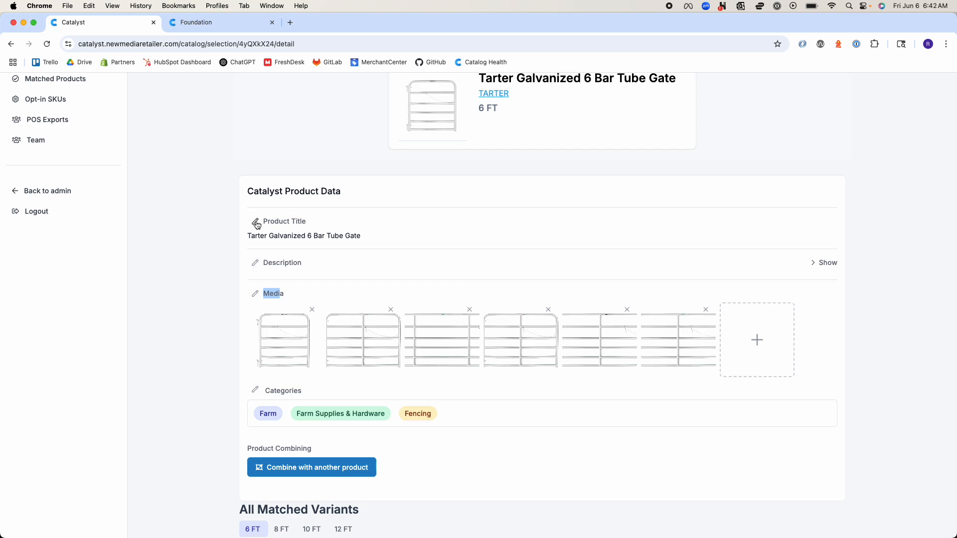
click(256, 223)
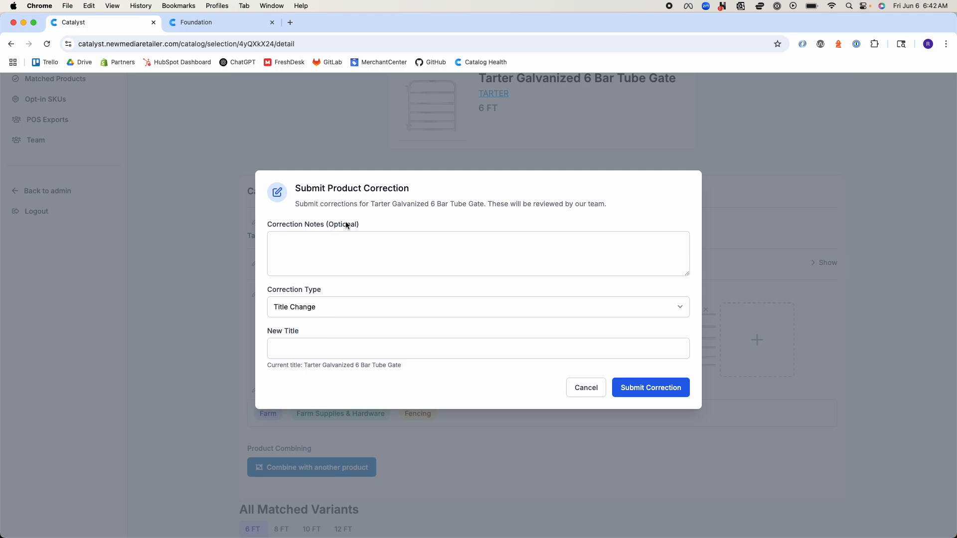
drag(347, 225, 270, 225)
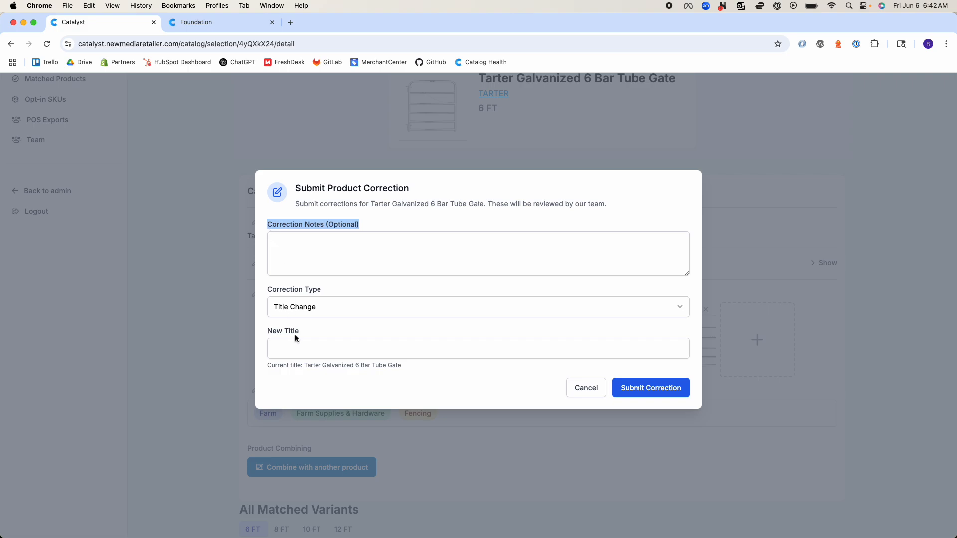
click(298, 351)
text(New product title)
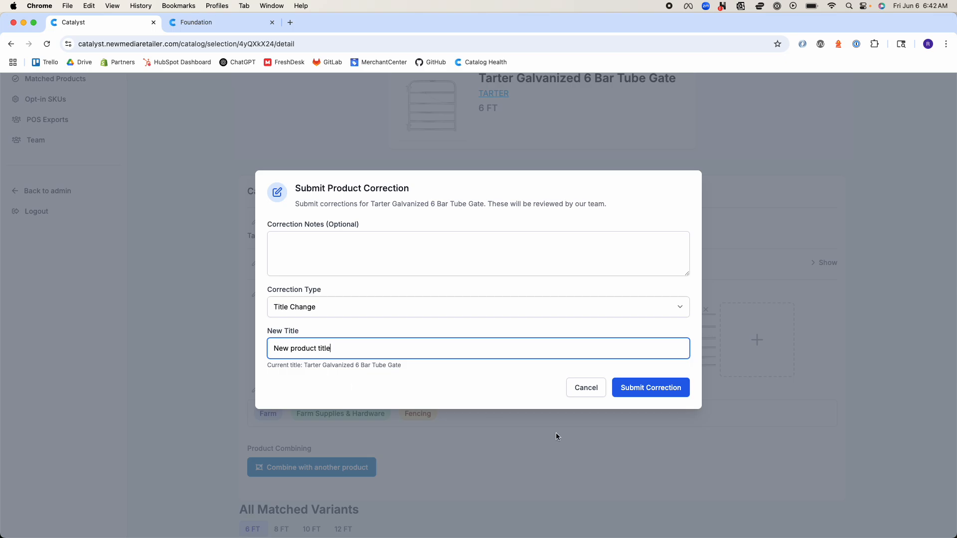
click(675, 388)
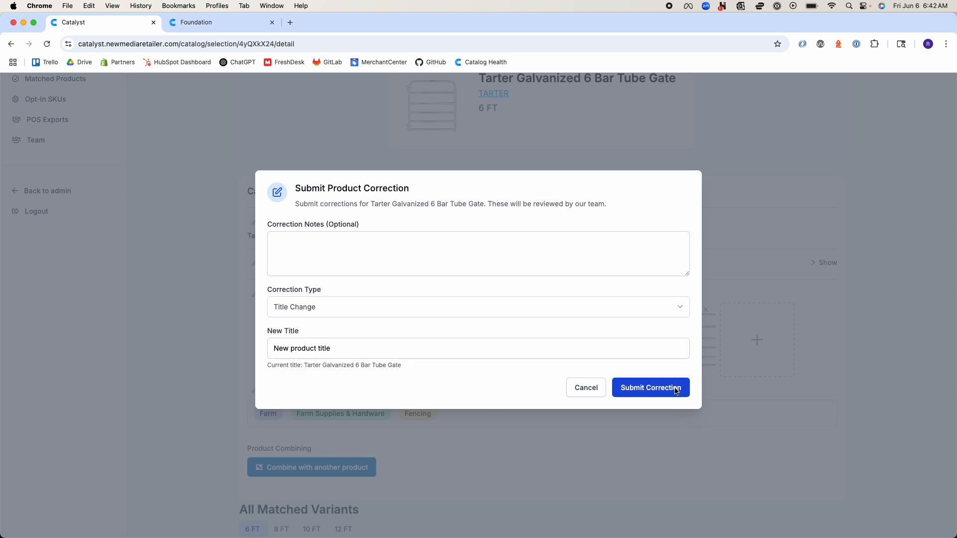
Open Product Requests in a new tab and view the pending title correction for Tarter Galvanized 6 Bar Tube Gate under Product Corrections
scroll(161, 128, up, 3)
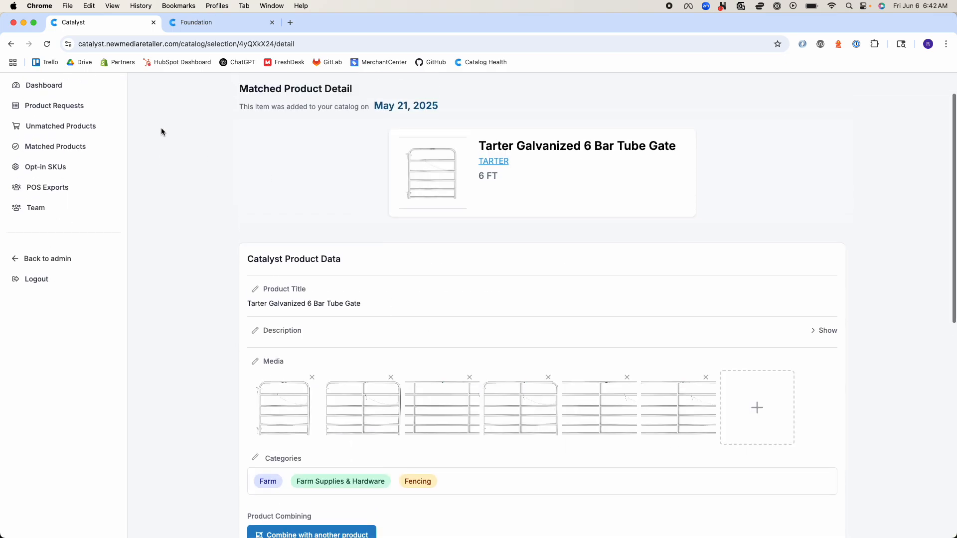
right_click(88, 148)
click(119, 152)
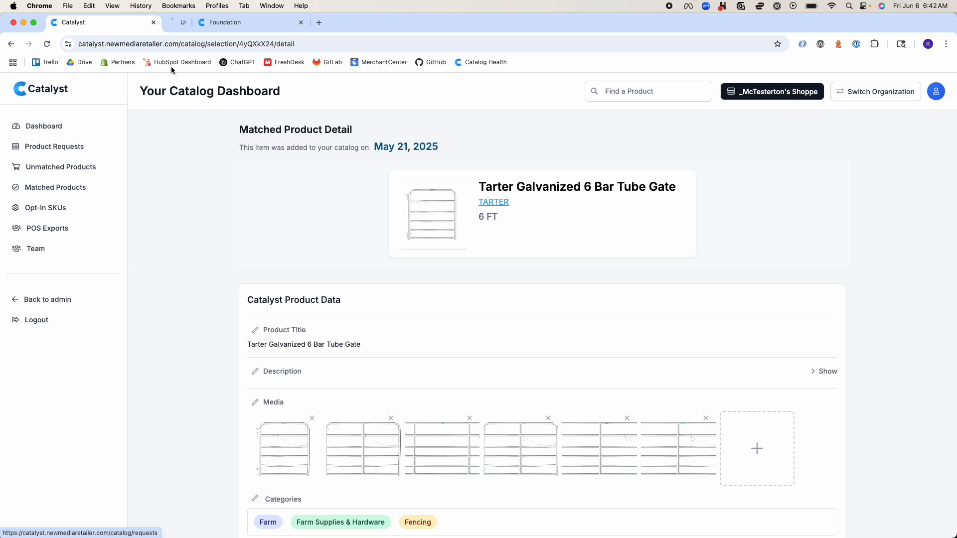
click(199, 25)
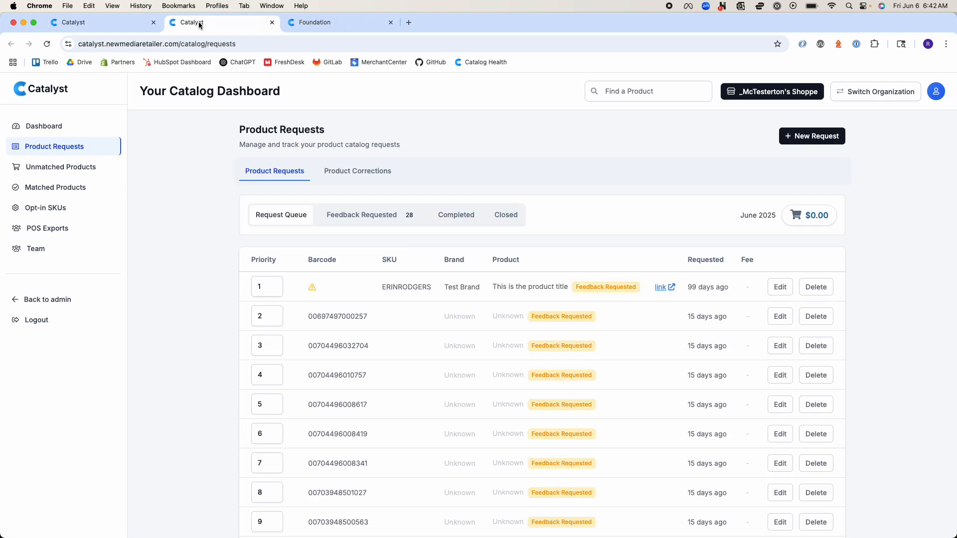
click(346, 174)
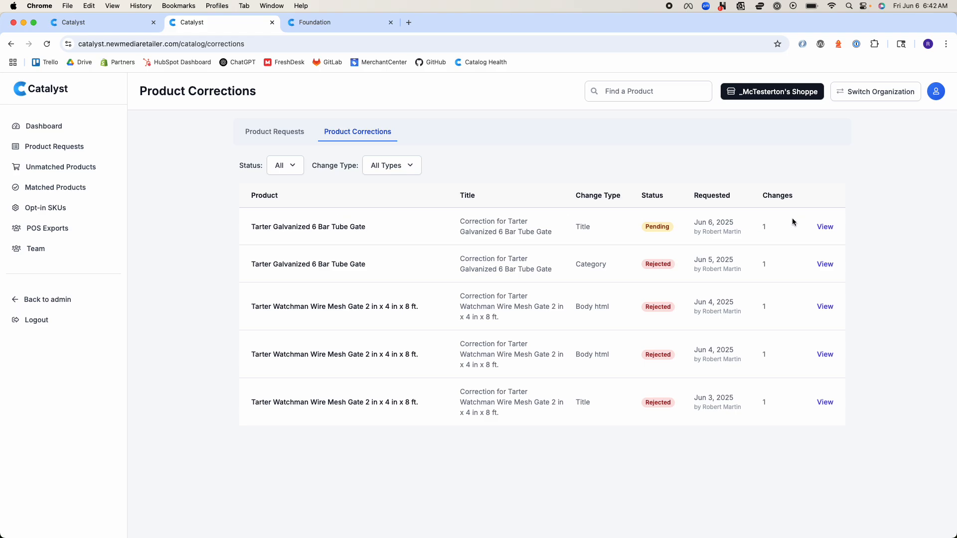
click(830, 227)
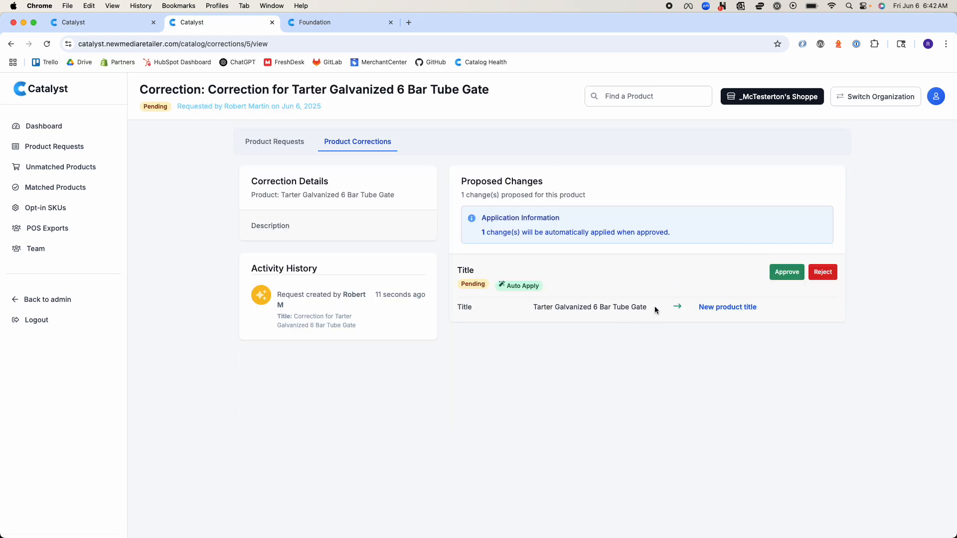
drag(648, 306, 558, 307)
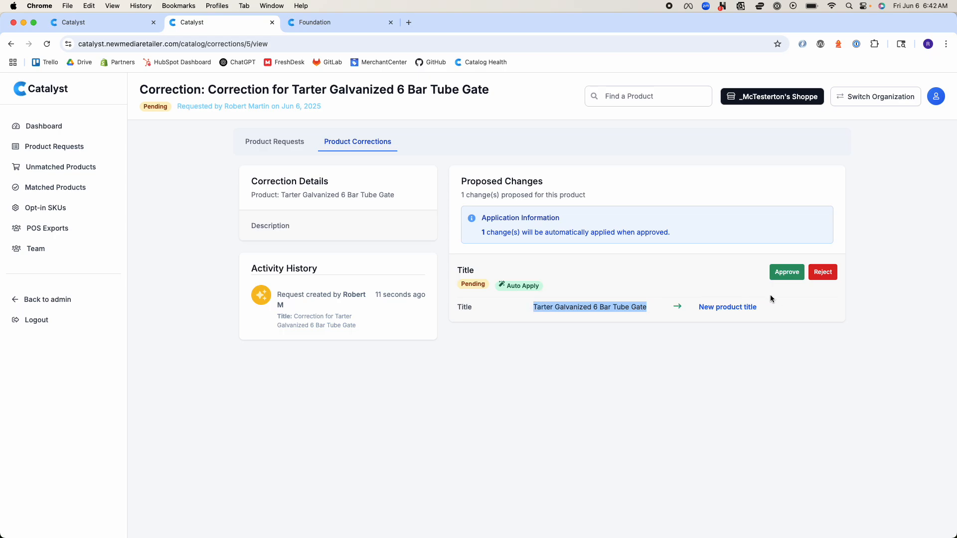
Check the proposed new title in the gate's pending correction and return to the product's detail page
drag(757, 307, 701, 310)
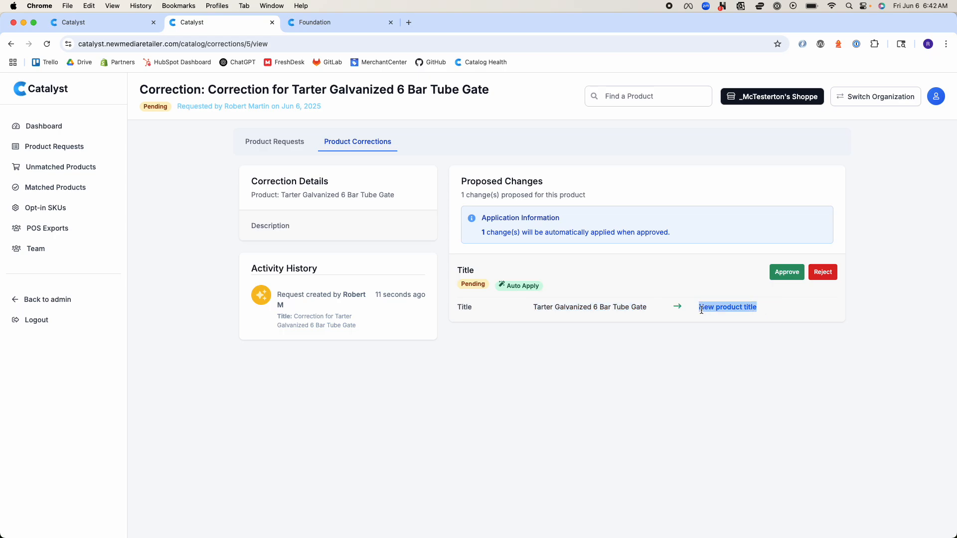
click(699, 335)
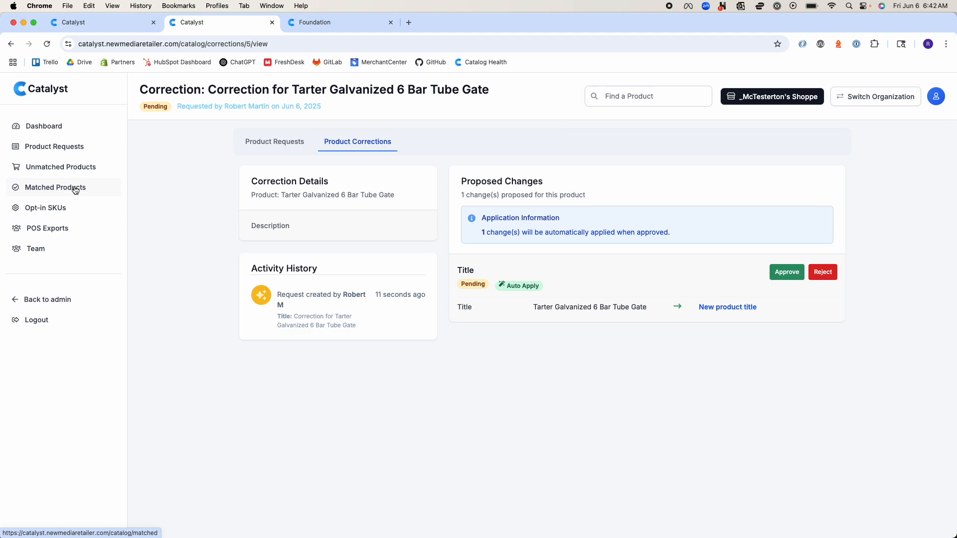
click(112, 25)
scroll(284, 276, down, 3)
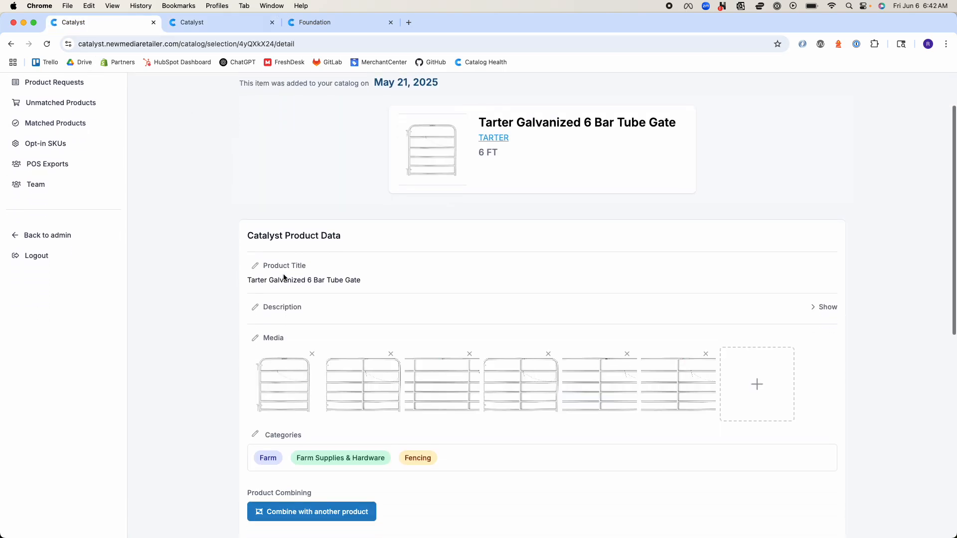
Open the gate's title correction form, look through the available correction types, and cancel the form
click(256, 261)
click(351, 302)
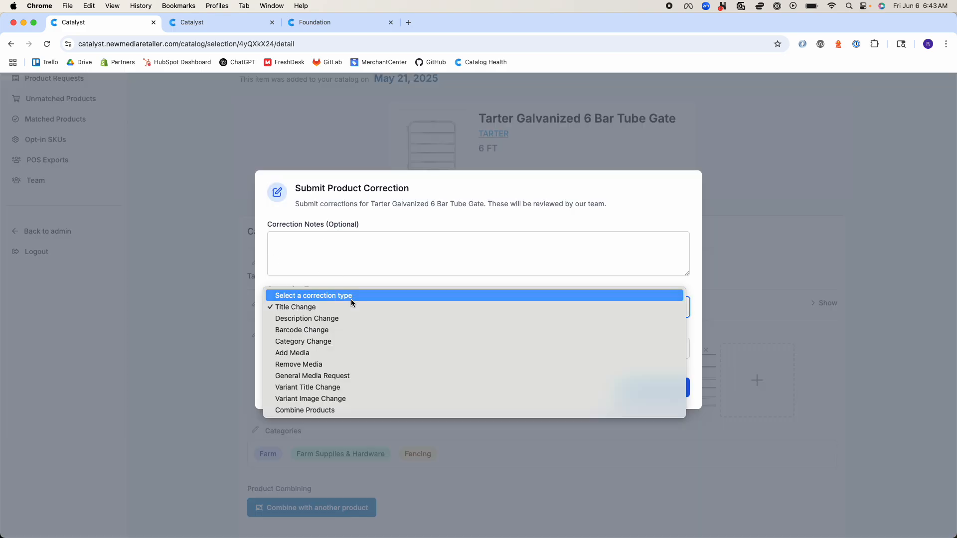
click(221, 286)
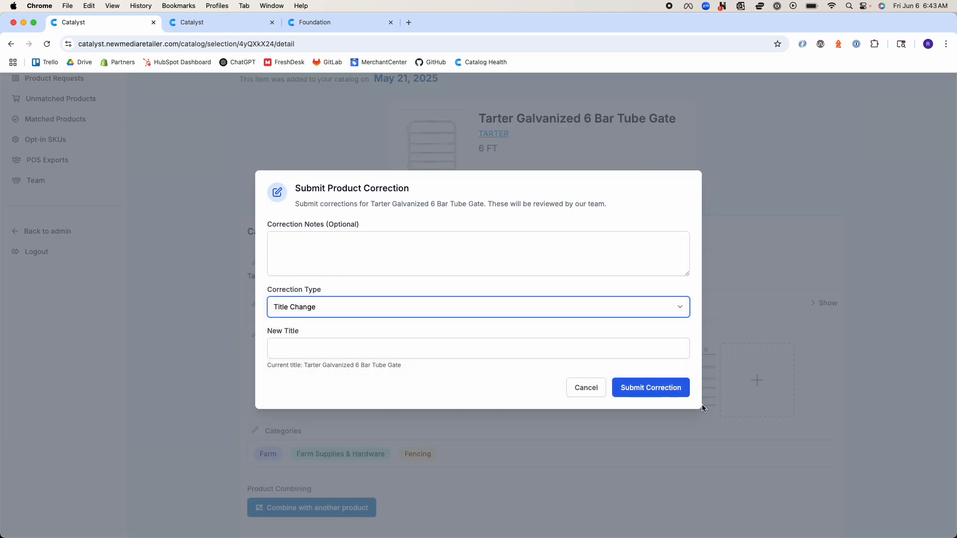
click(584, 388)
Open the gate's category correction form, view its department, category and subcategory selections, and cancel it
scroll(456, 421, down, 3)
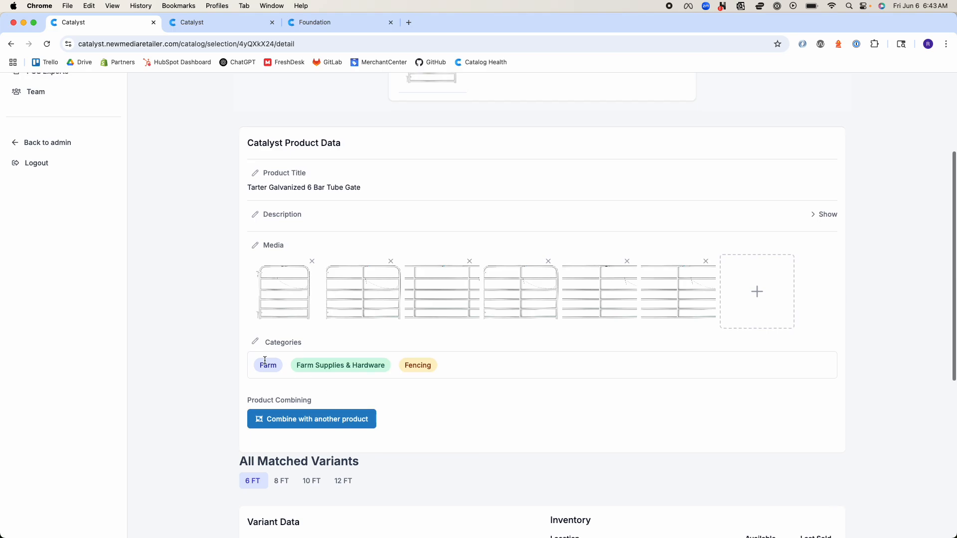
click(253, 342)
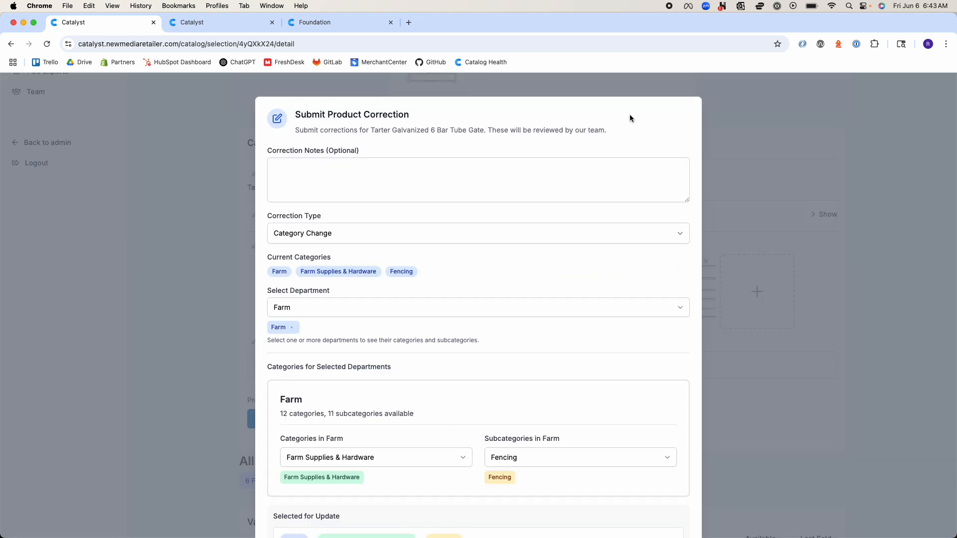
scroll(343, 463, down, 5)
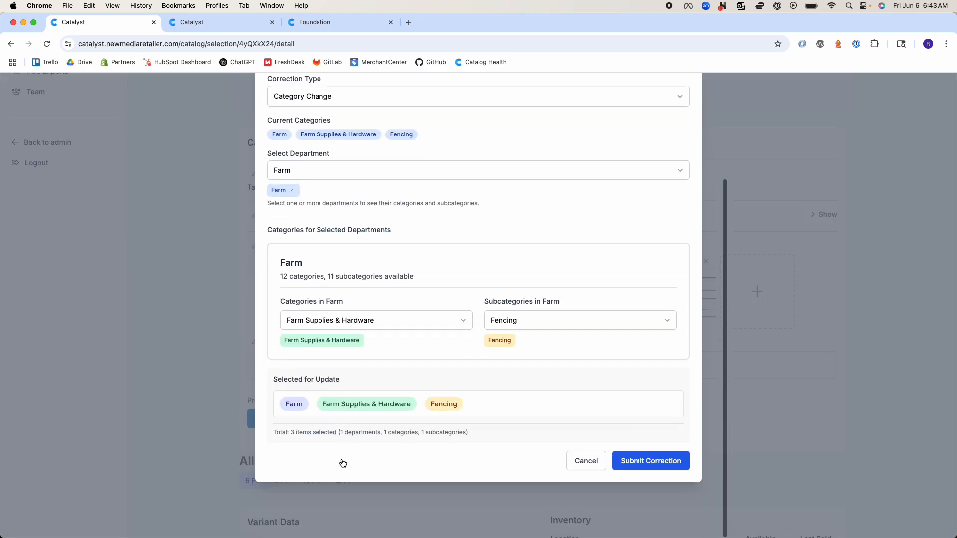
click(587, 460)
Open the gate's description correction form and view its editable product description alongside the Barcode Change form
click(254, 214)
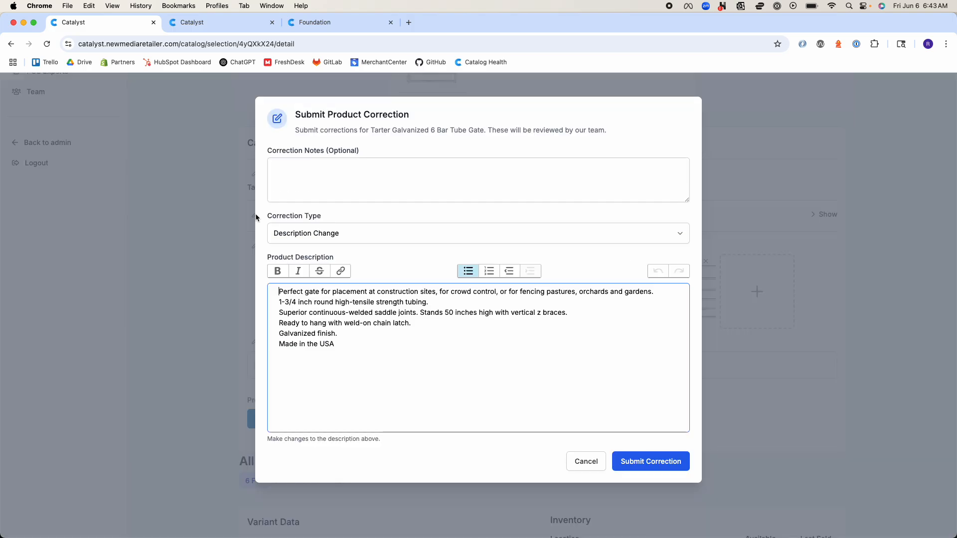
click(329, 233)
click(329, 245)
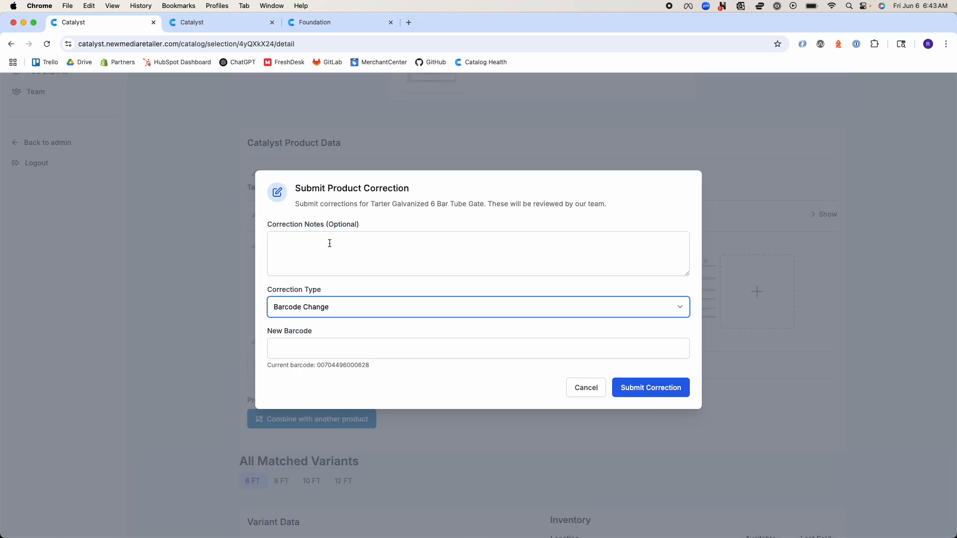
click(321, 311)
click(323, 299)
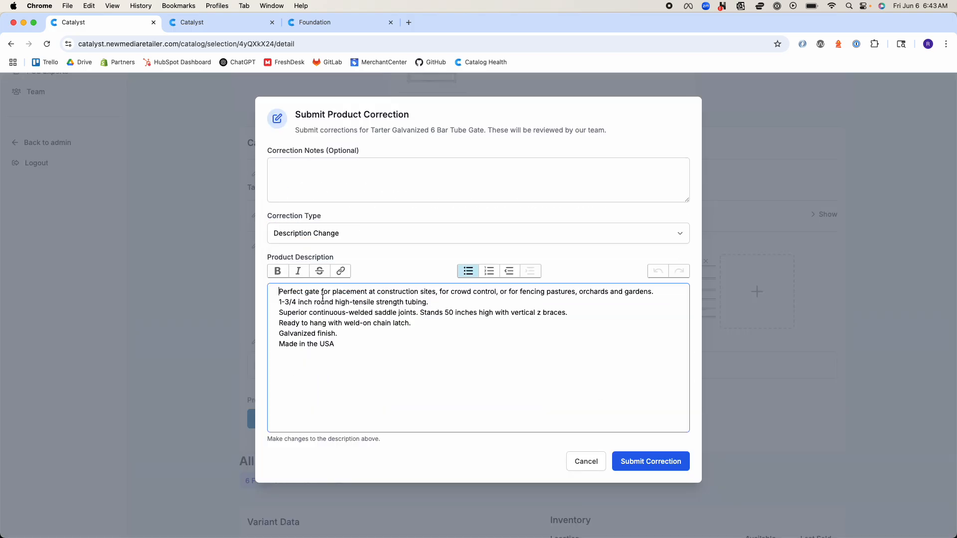
Switch the correction type to Barcode Change and inspect the current barcode beneath the new barcode field
click(407, 234)
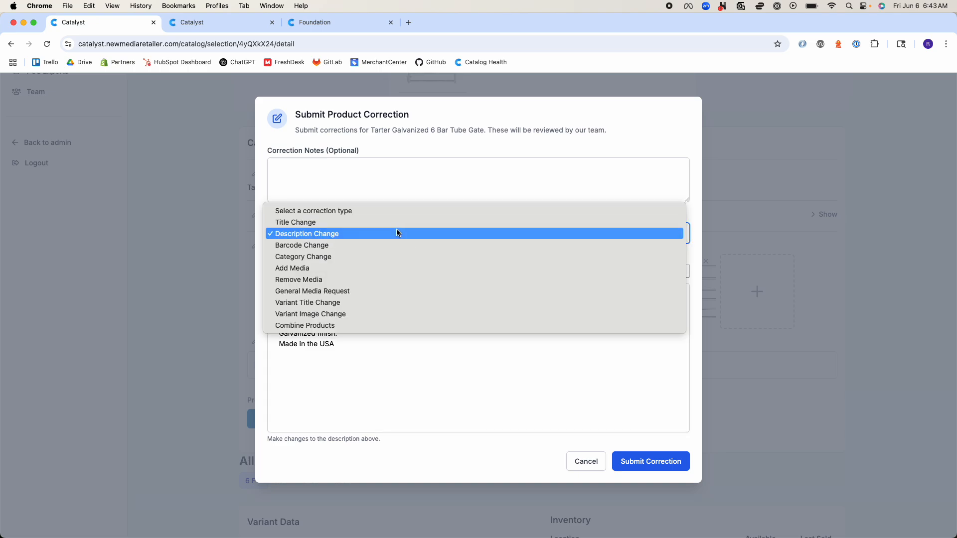
click(393, 245)
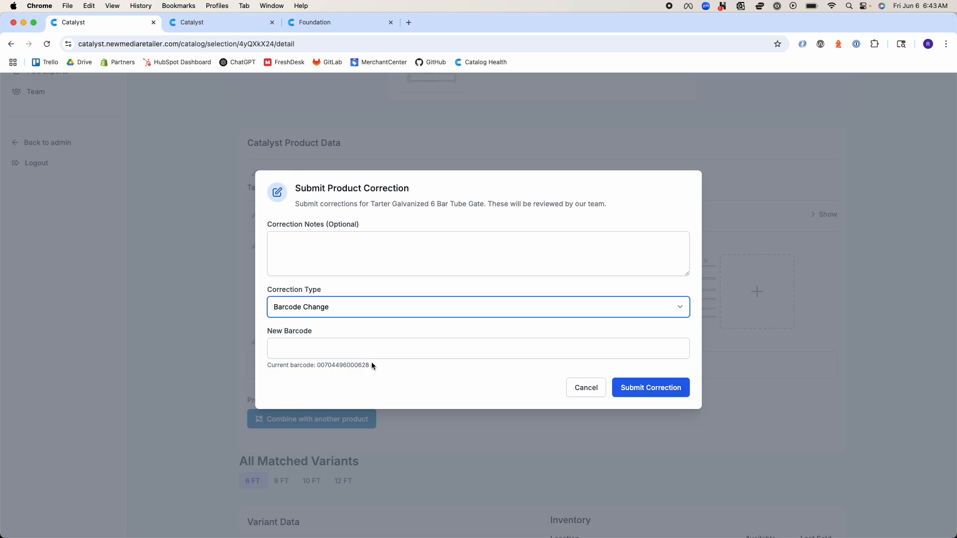
drag(371, 365, 318, 367)
Switch the correction type to Category Change and review the gate's current categories
click(348, 306)
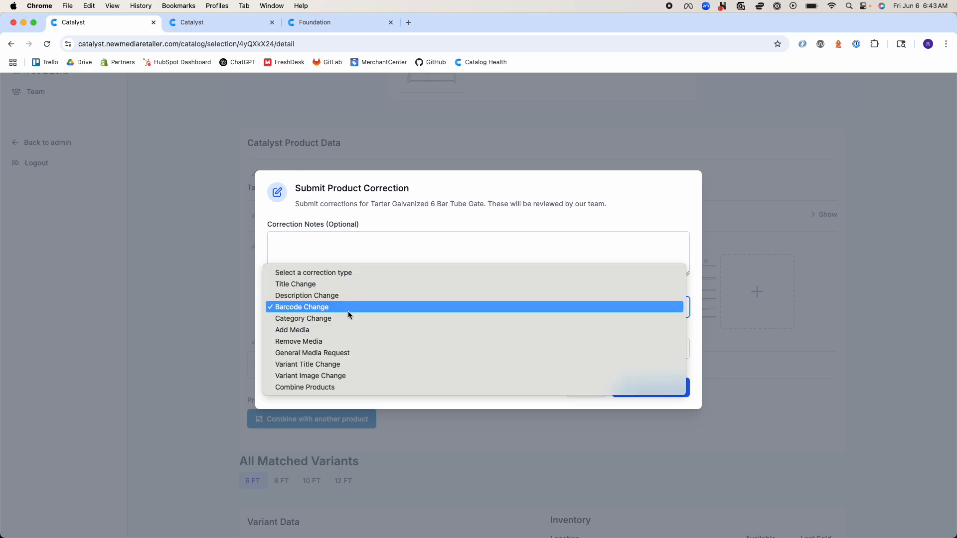
click(349, 317)
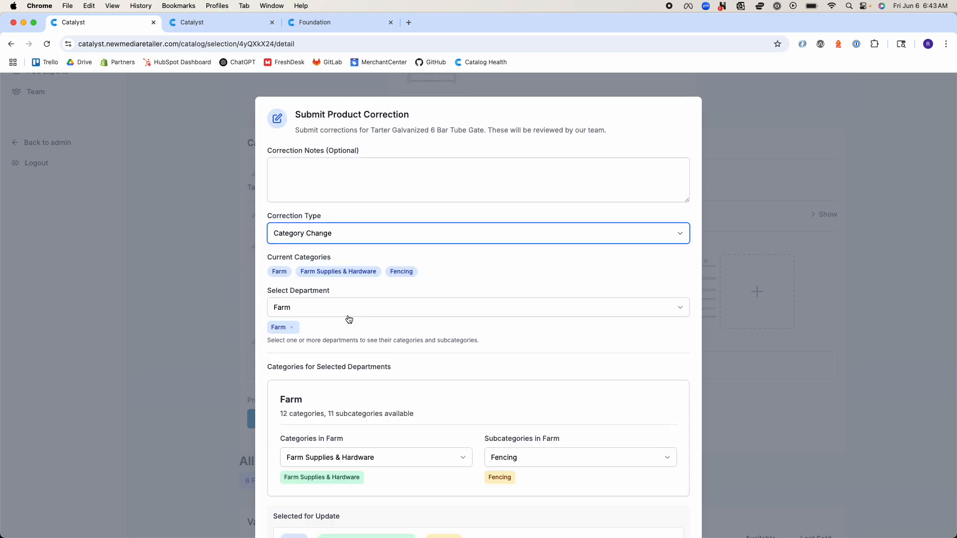
scroll(349, 318, down, 3)
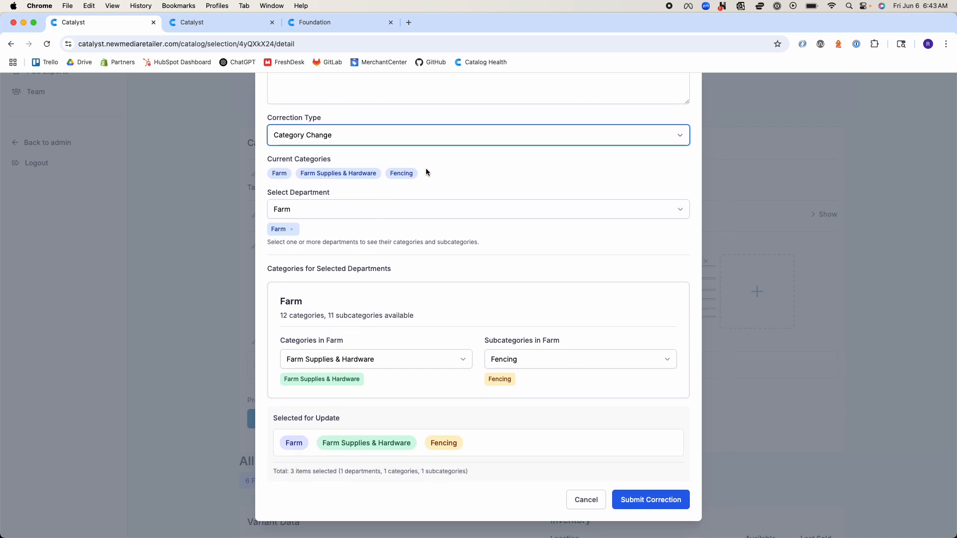
drag(426, 172, 265, 170)
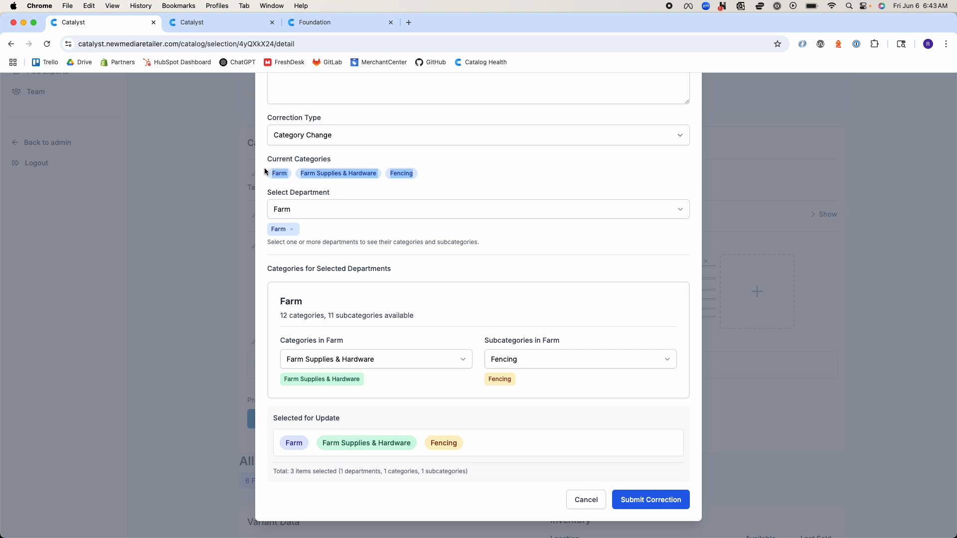
Add the Pet department to the category correction, with Cat as category and Apparel as subcategory
click(342, 213)
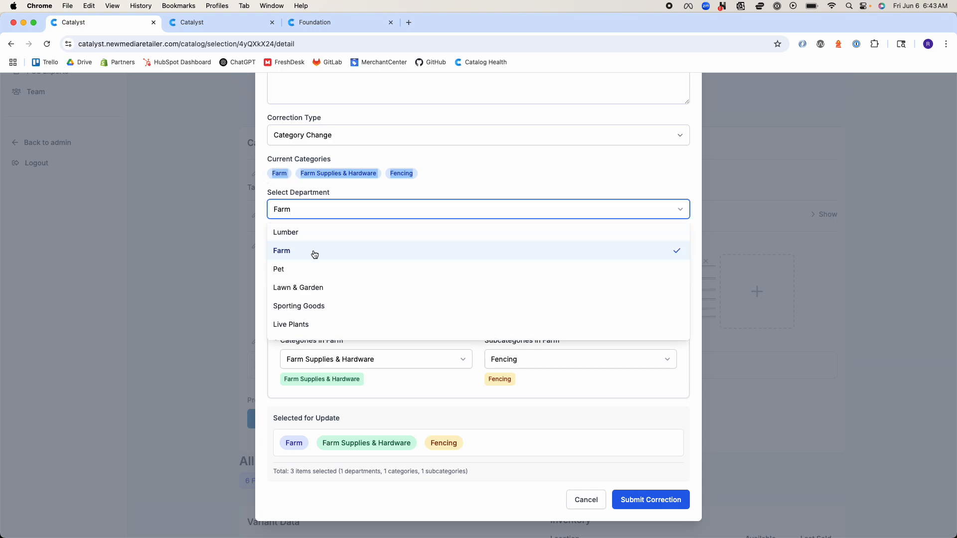
click(310, 270)
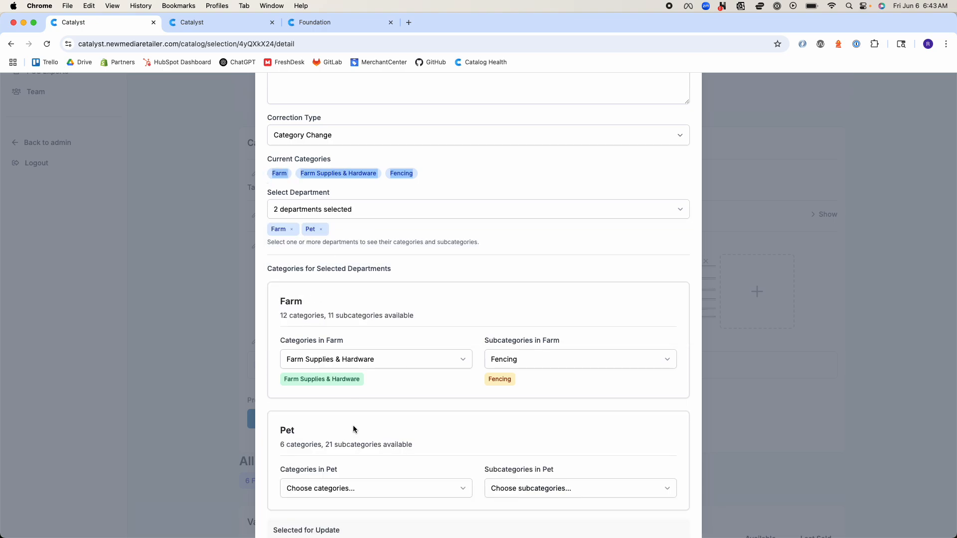
click(368, 490)
click(332, 526)
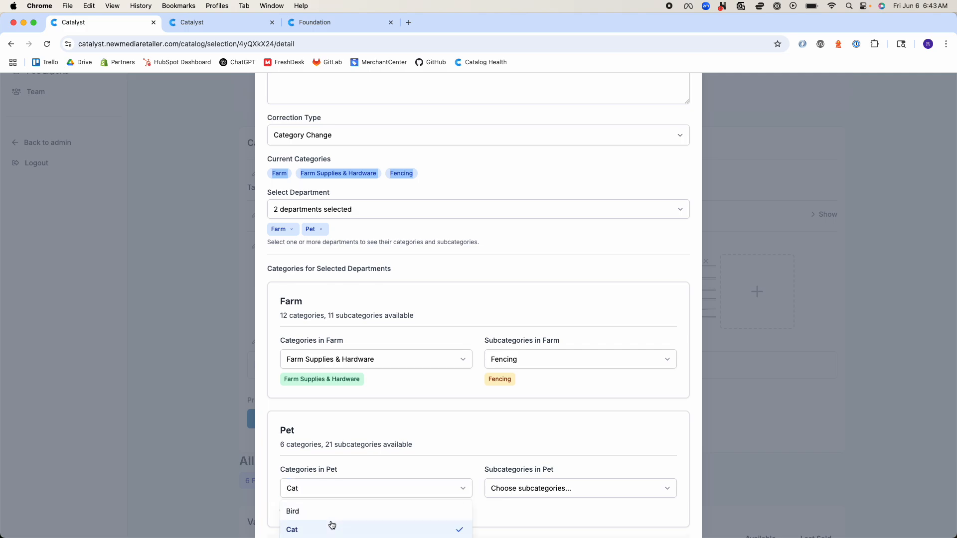
click(509, 449)
click(535, 490)
click(527, 514)
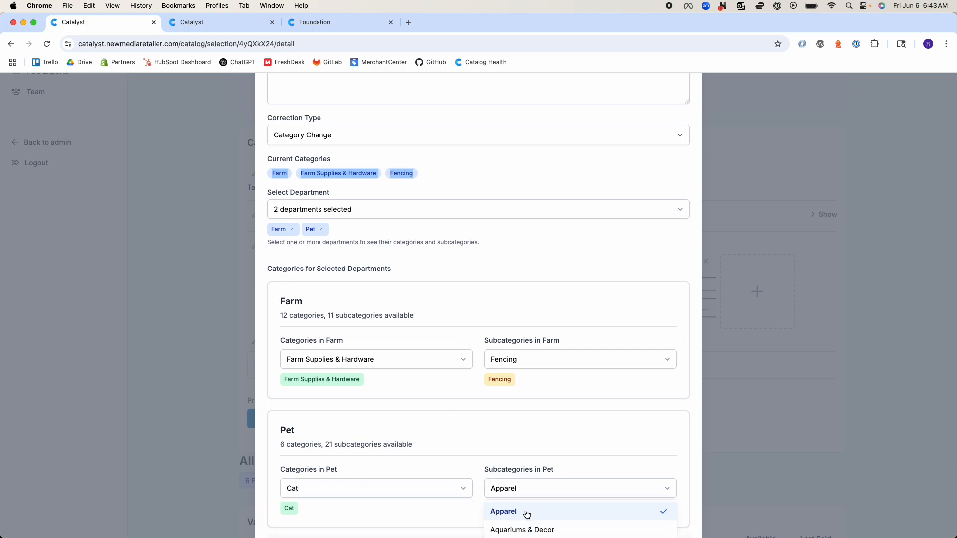
click(506, 405)
Review the selected departments, the Farm and Pet category rows selected for update, and the list of available departments
scroll(506, 405, down, 5)
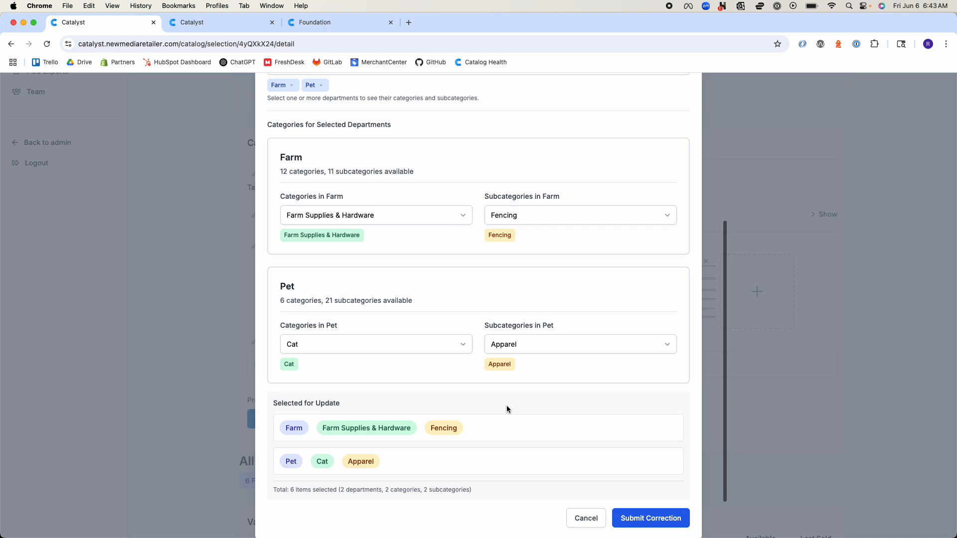
scroll(408, 454, up, 3)
drag(340, 201, 273, 199)
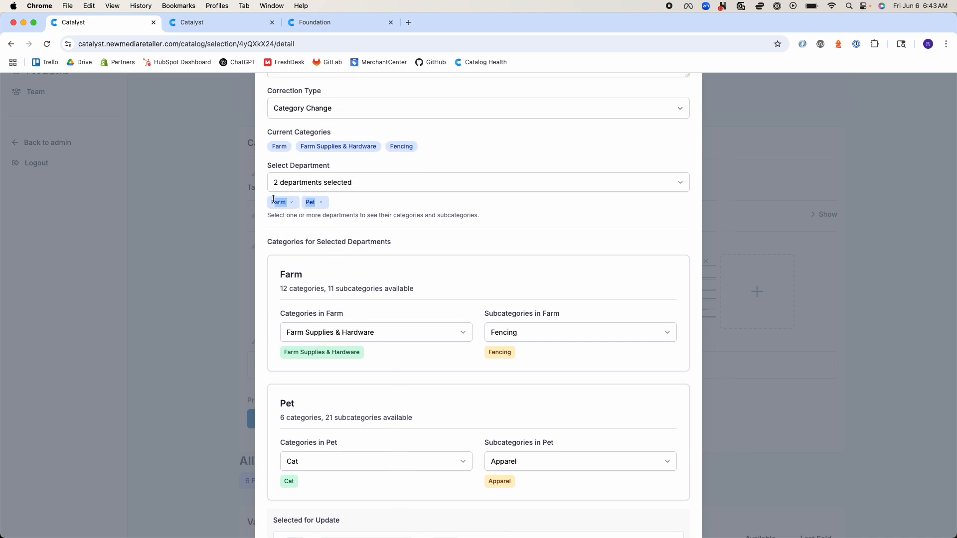
scroll(306, 269, down, 4)
drag(382, 419, 276, 375)
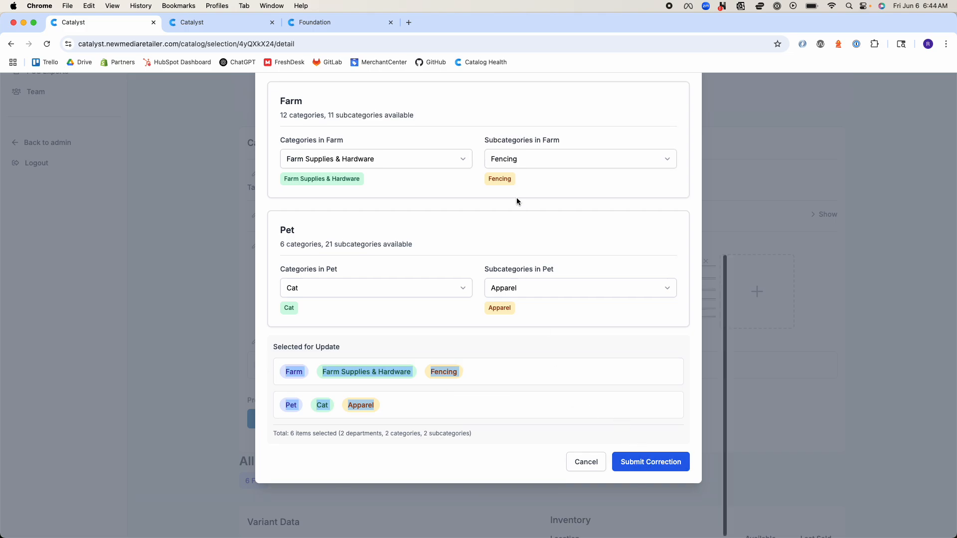
scroll(516, 197, up, 4)
click(417, 185)
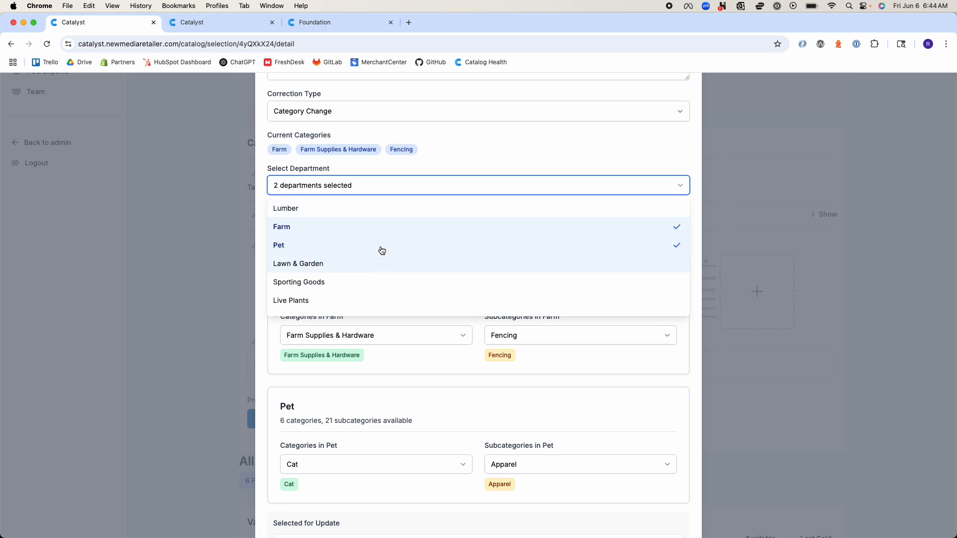
click(495, 145)
Switch the correction type to Add Media and view its image URL field
scroll(491, 139, up, 2)
click(477, 183)
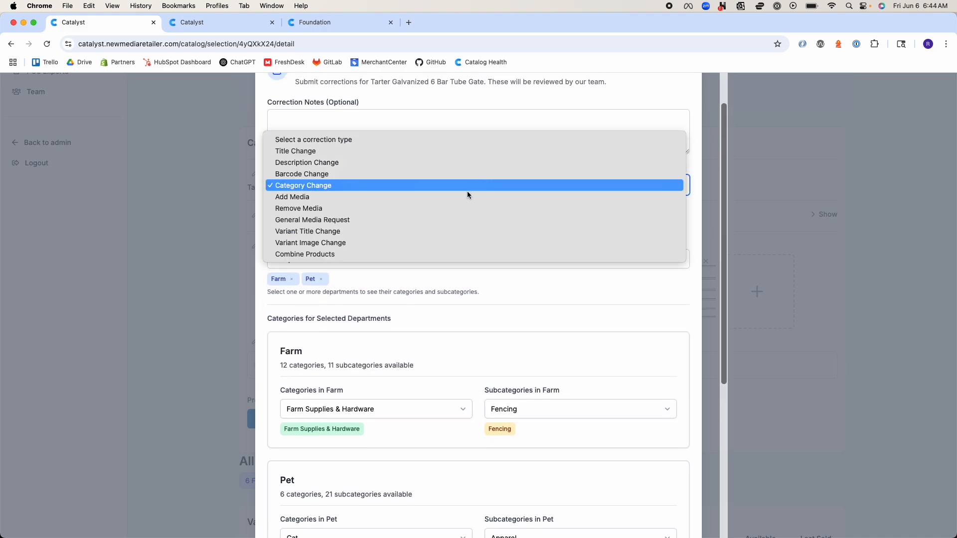
click(464, 197)
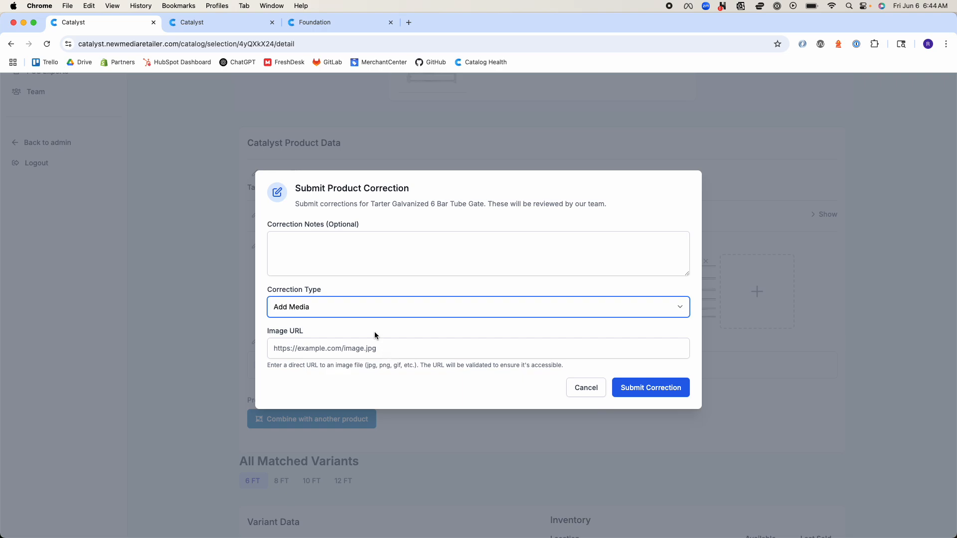
Switch the correction type to Remove Media and select the first gate image for removal
click(372, 306)
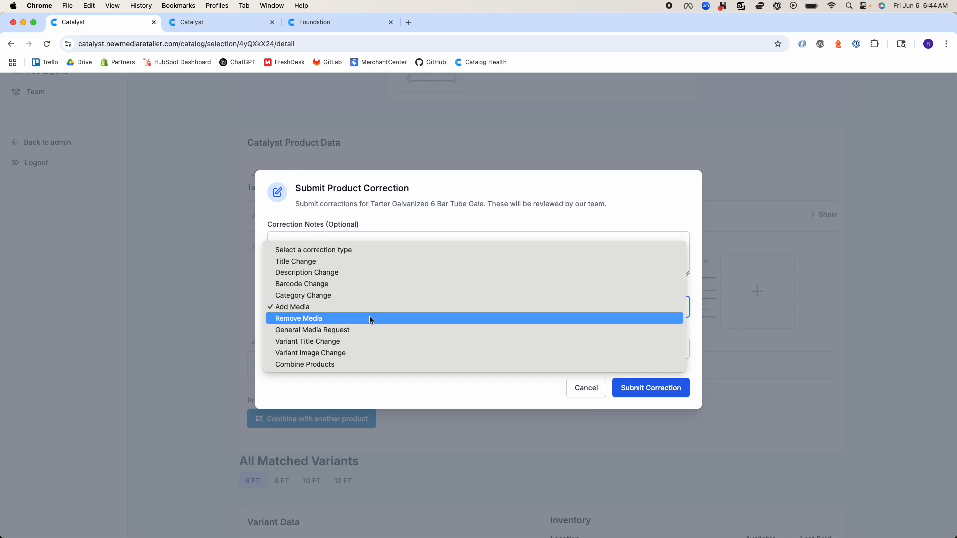
click(369, 316)
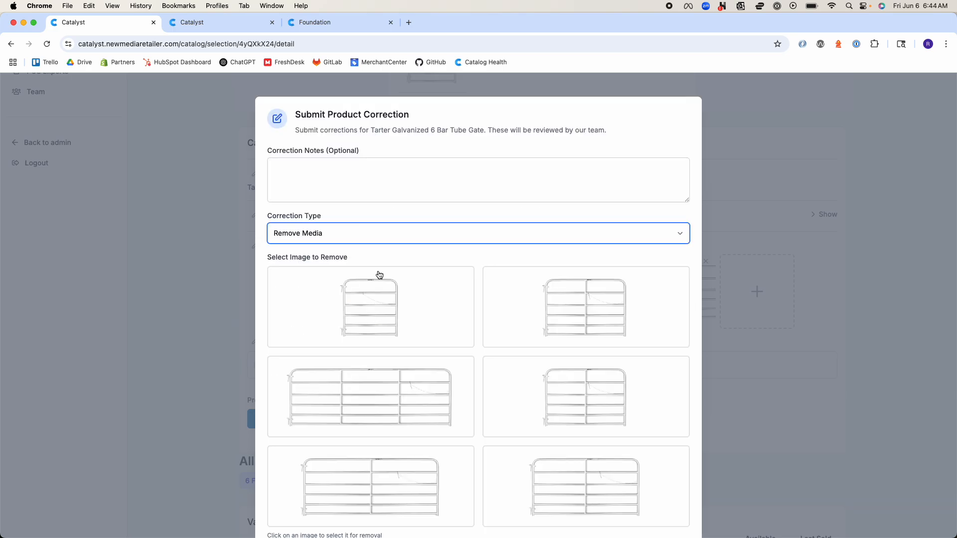
click(418, 311)
scroll(506, 399, down, 3)
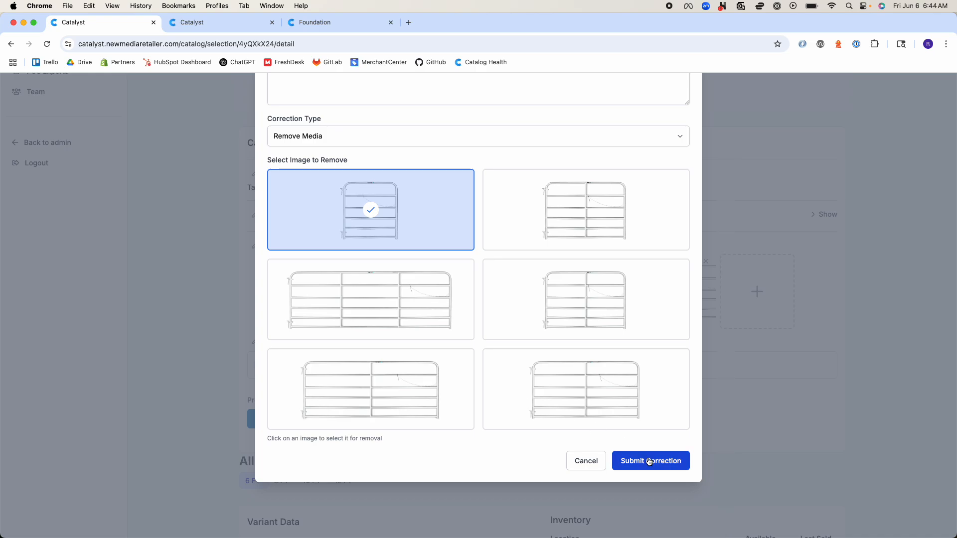
scroll(649, 463, up, 3)
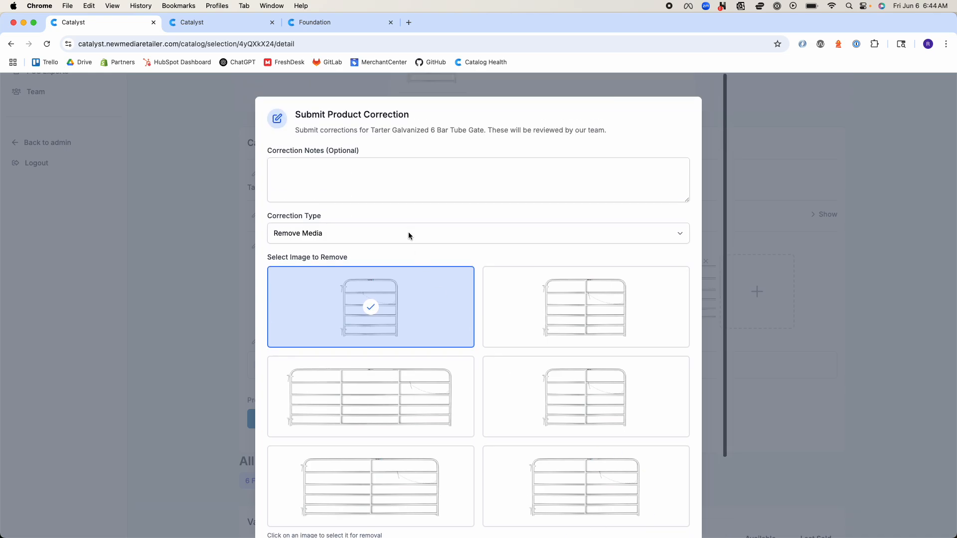
Switch the correction type to General Media Request and read which image changes it covers, including reordering existing images
click(408, 233)
click(405, 245)
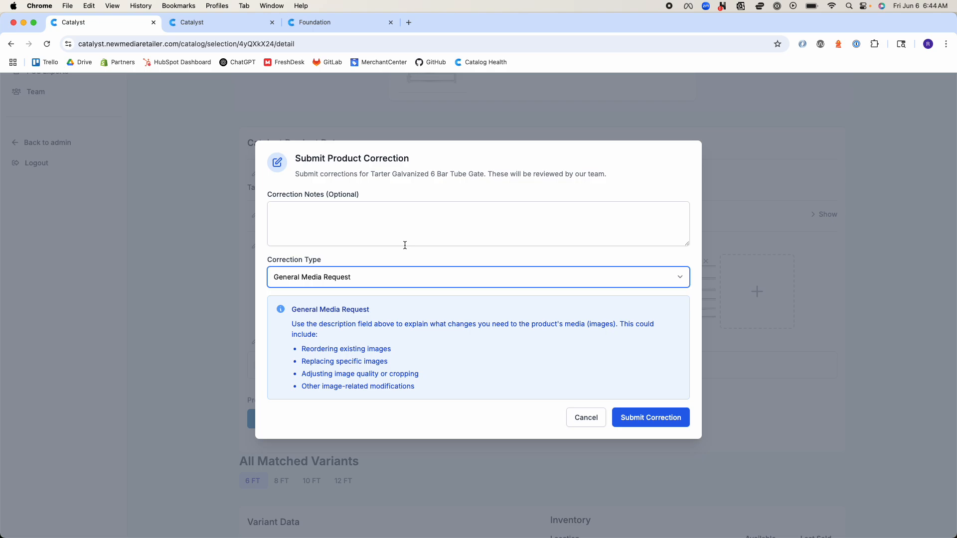
drag(420, 389, 279, 312)
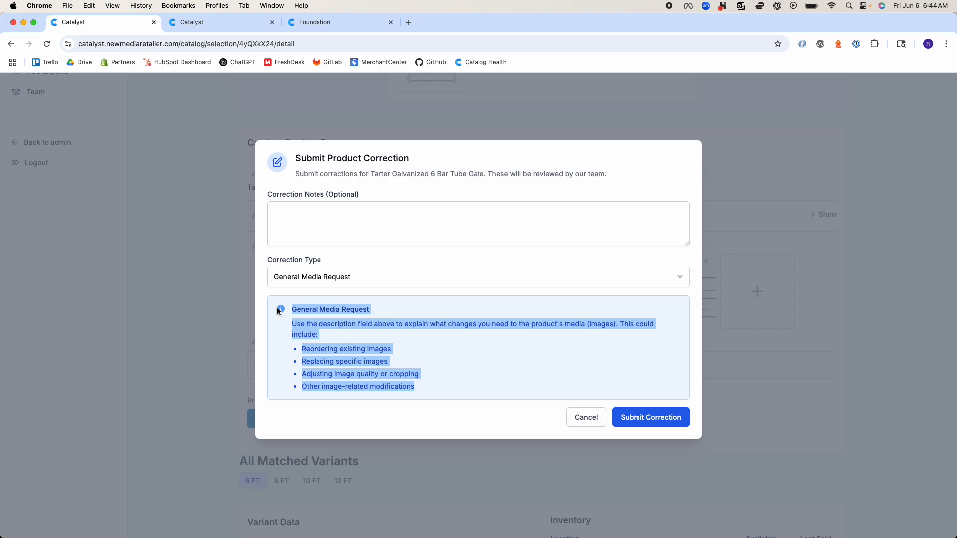
click(363, 342)
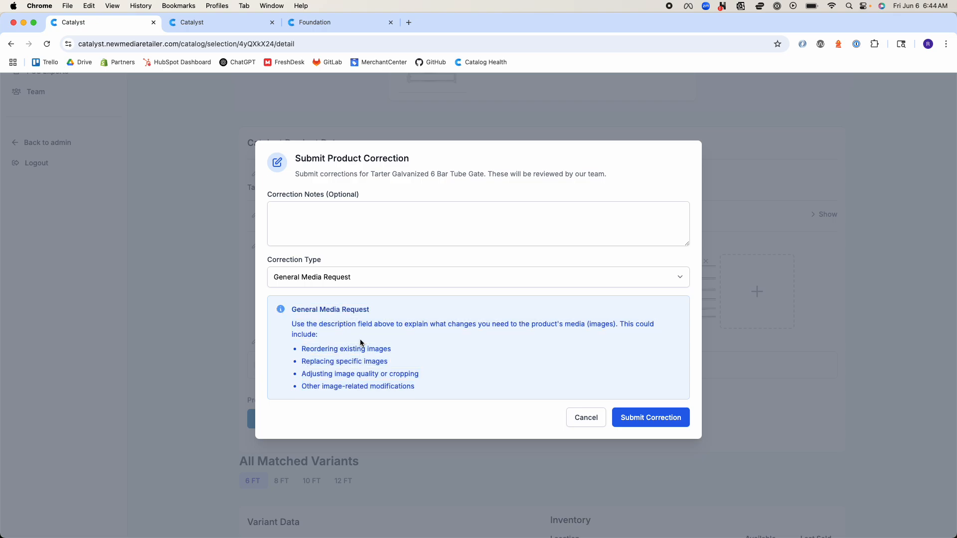
drag(382, 355, 305, 350)
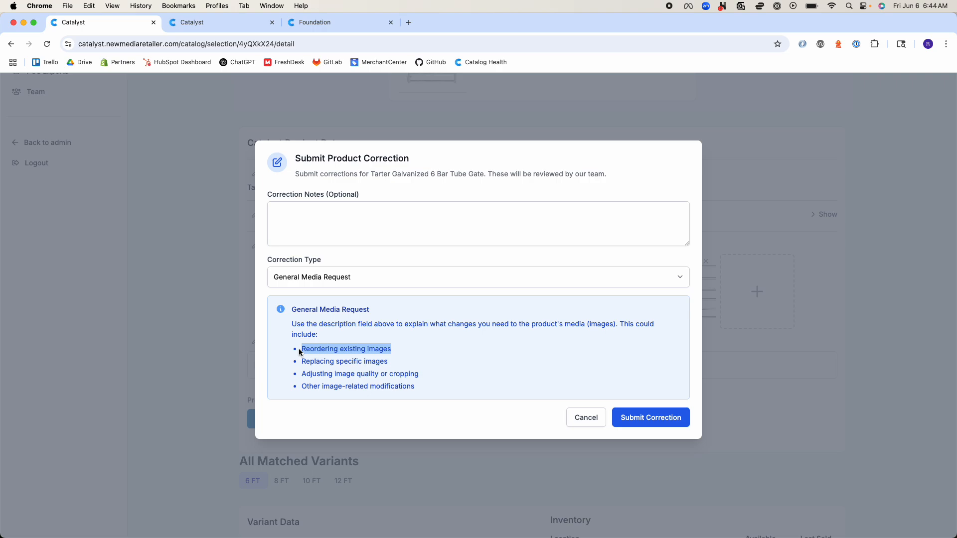
Read the remaining image changes covered by General Media Request: adjusting quality or cropping, replacing specific images, and other image-related modifications
click(324, 228)
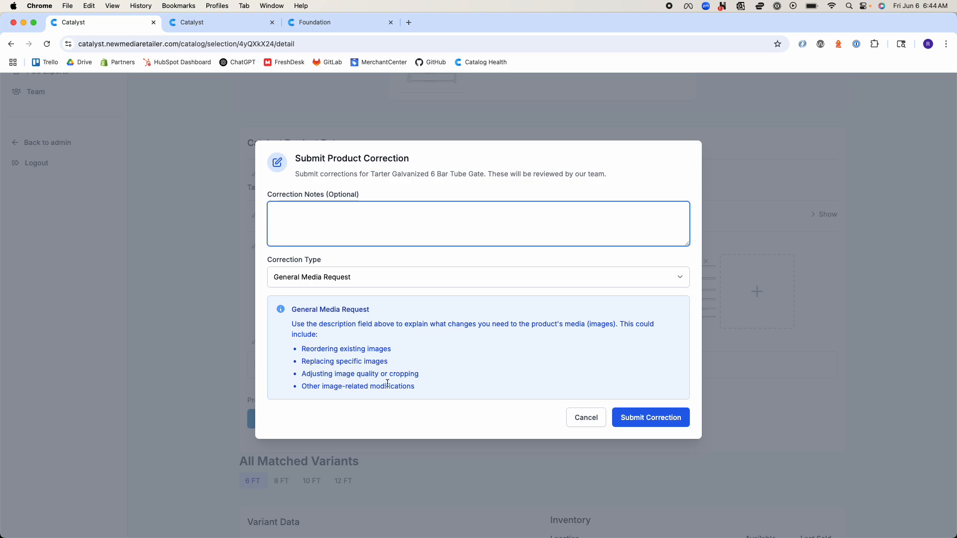
drag(423, 376, 323, 375)
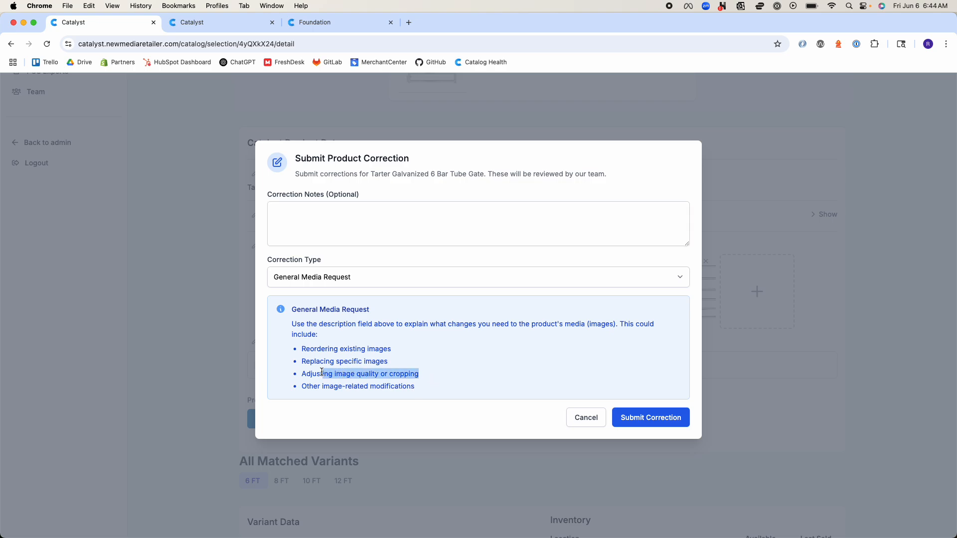
drag(389, 363, 301, 361)
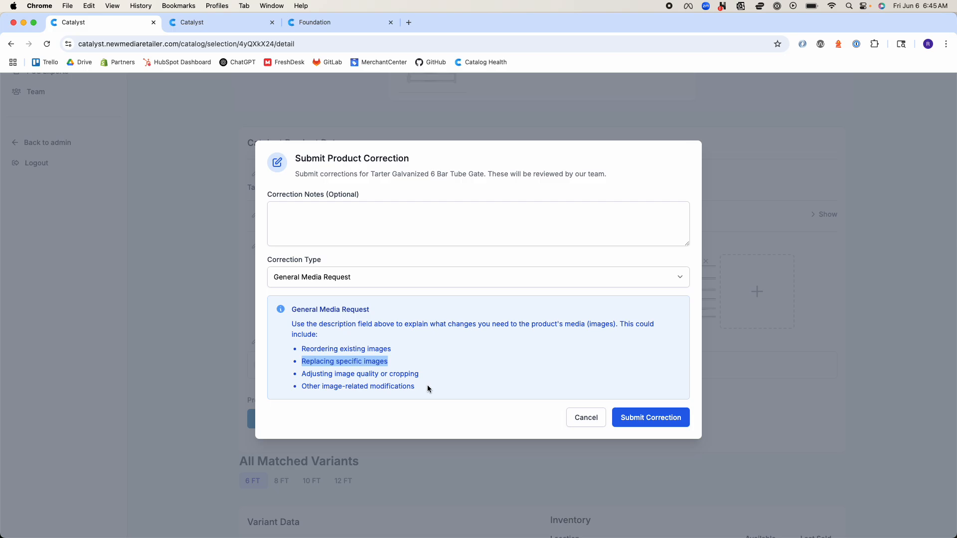
drag(426, 385, 307, 386)
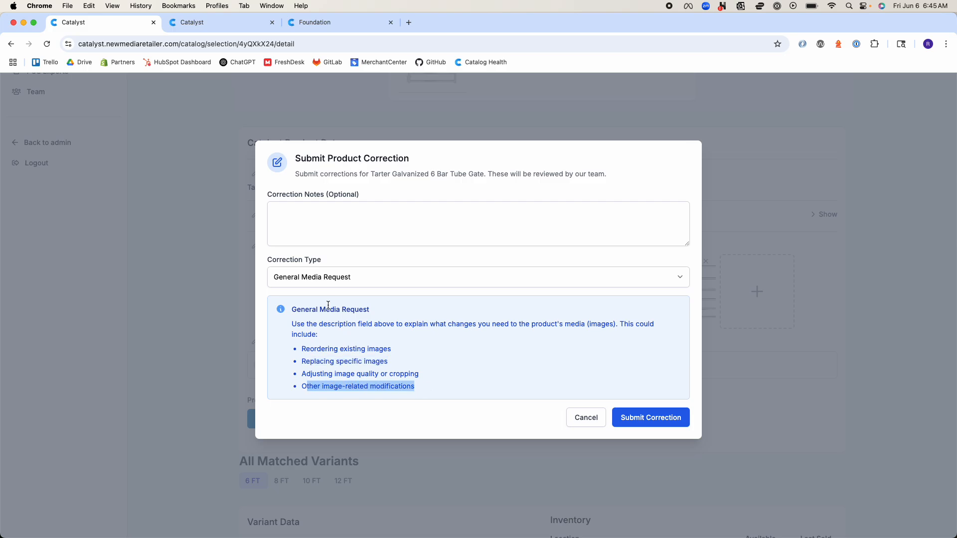
Switch the correction type to Variant Title Change and check the variant's current title
click(363, 276)
click(354, 289)
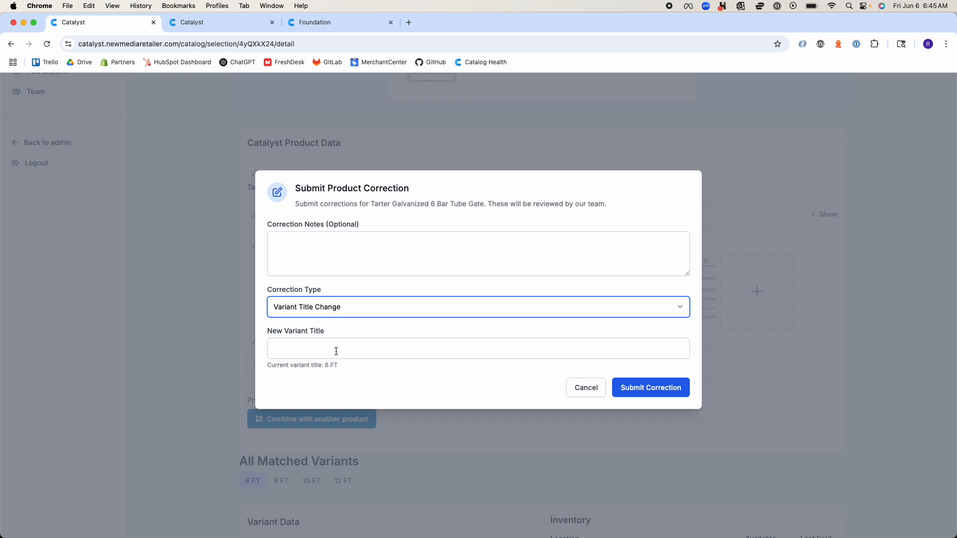
drag(338, 366, 326, 366)
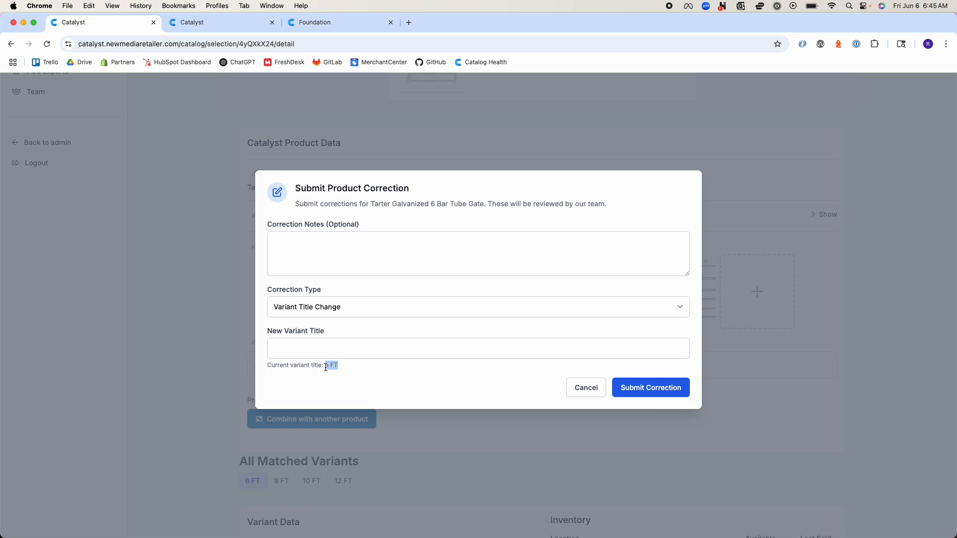
drag(356, 367, 325, 366)
Try 6' as the new variant title and clear the entry again
click(324, 349)
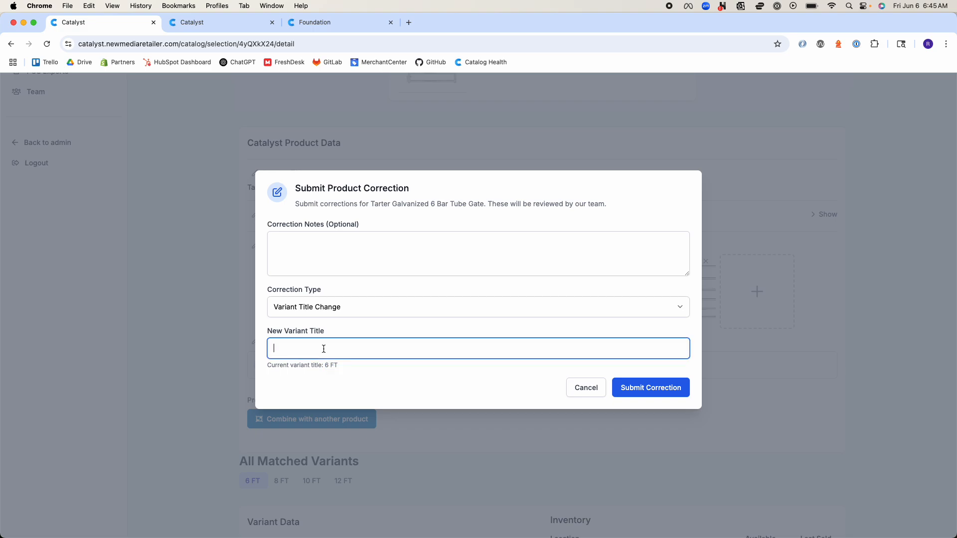
text(6 feet)
key(BackSpace)
key(BackSpace)
key(BackSpace)
text(')
key(shift+Tab)
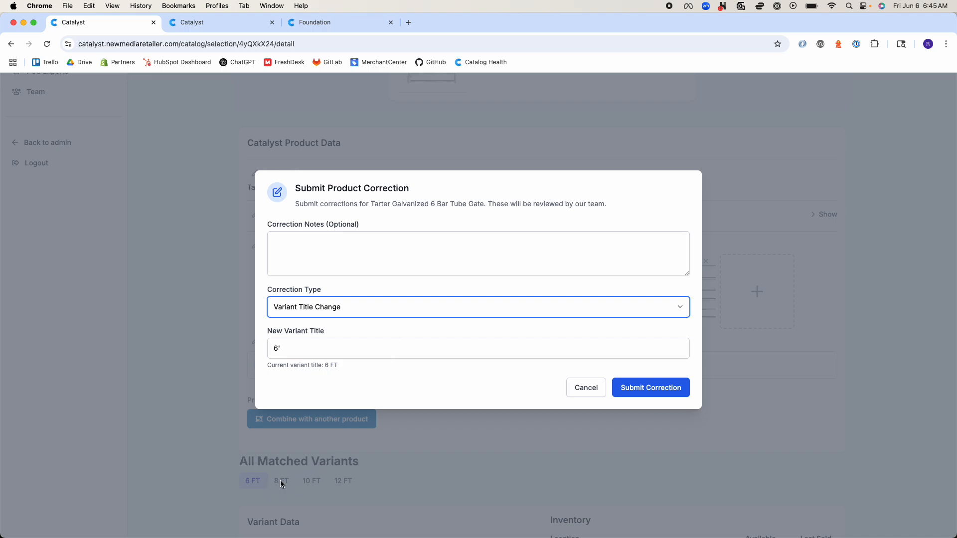
click(305, 350)
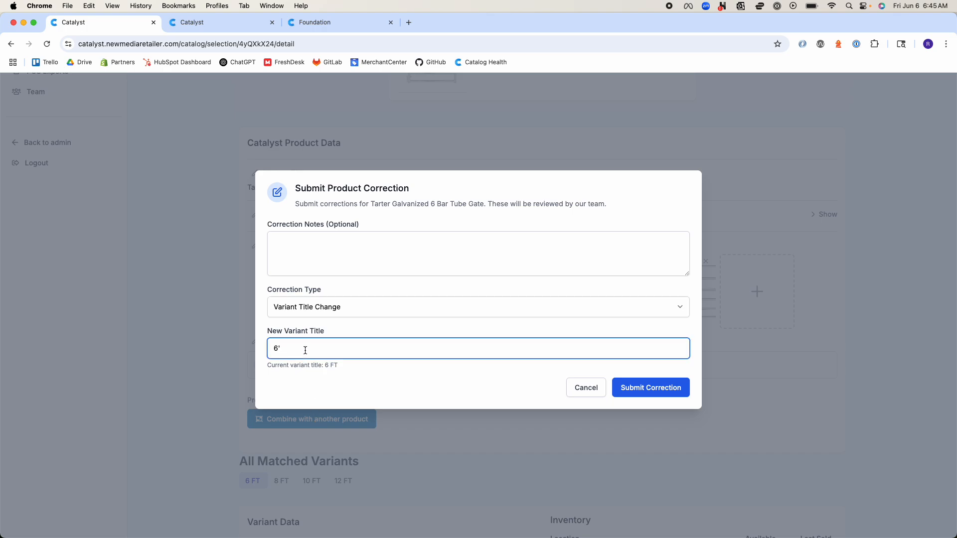
key(BackSpace)
Switch the correction type to Variant Image Change and look over the gate images that can be assigned to the variant
click(332, 305)
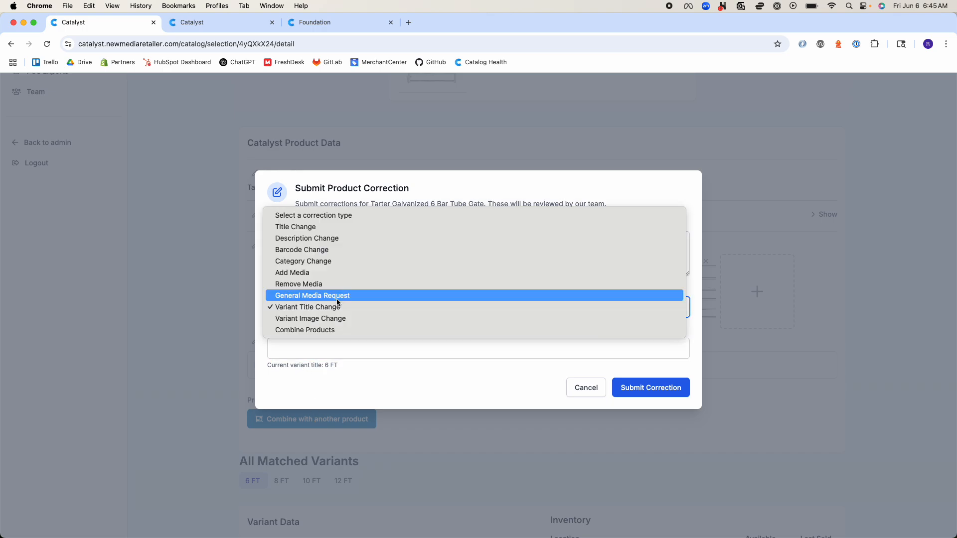
key(Escape)
click(330, 323)
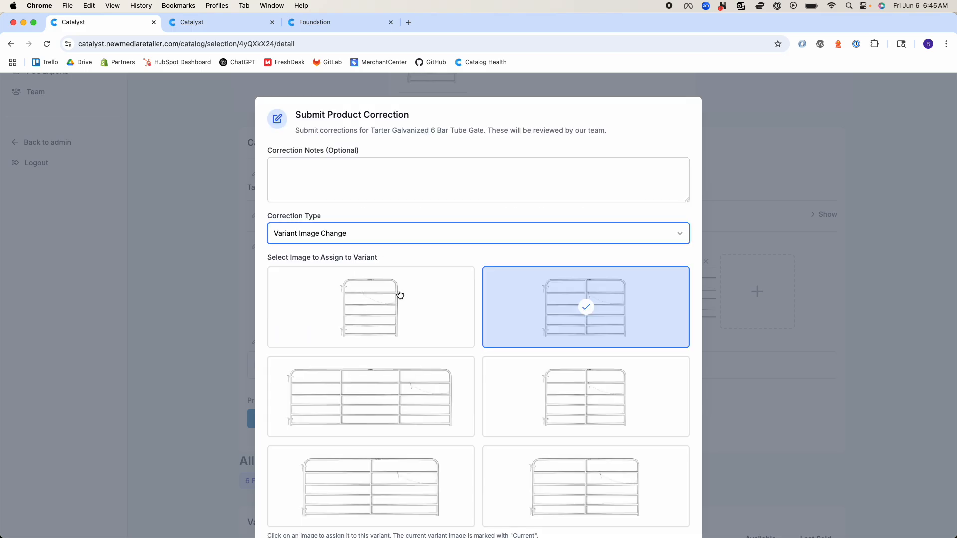
scroll(448, 376, down, 3)
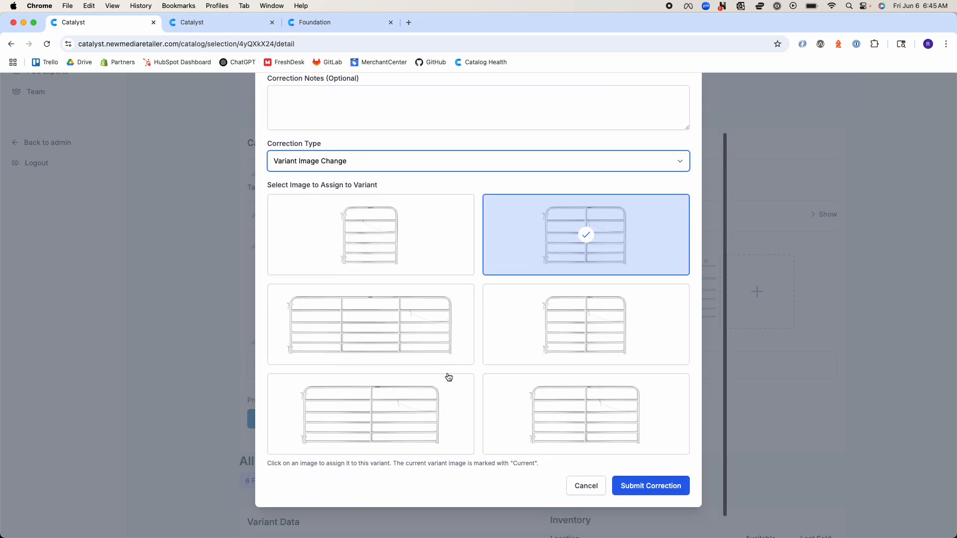
scroll(513, 253, up, 1)
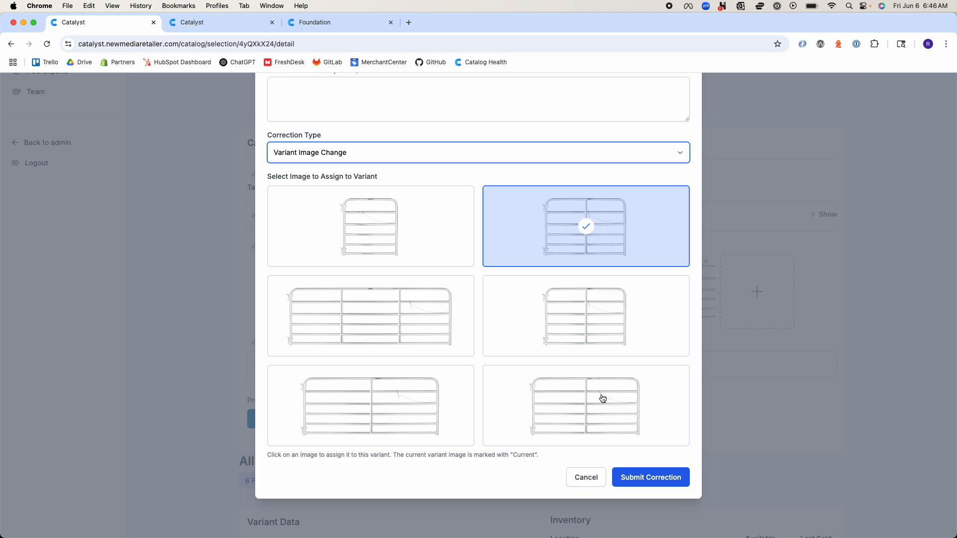
click(364, 147)
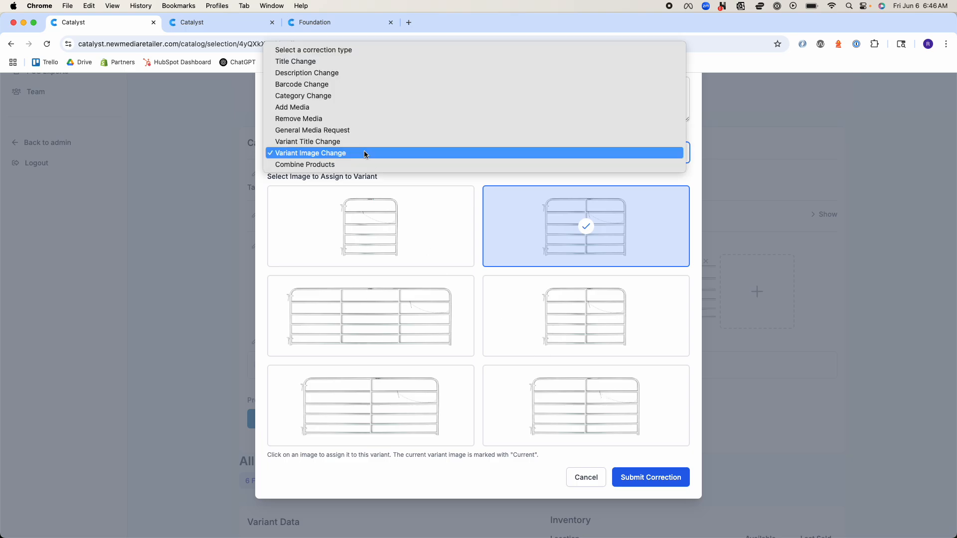
click(358, 164)
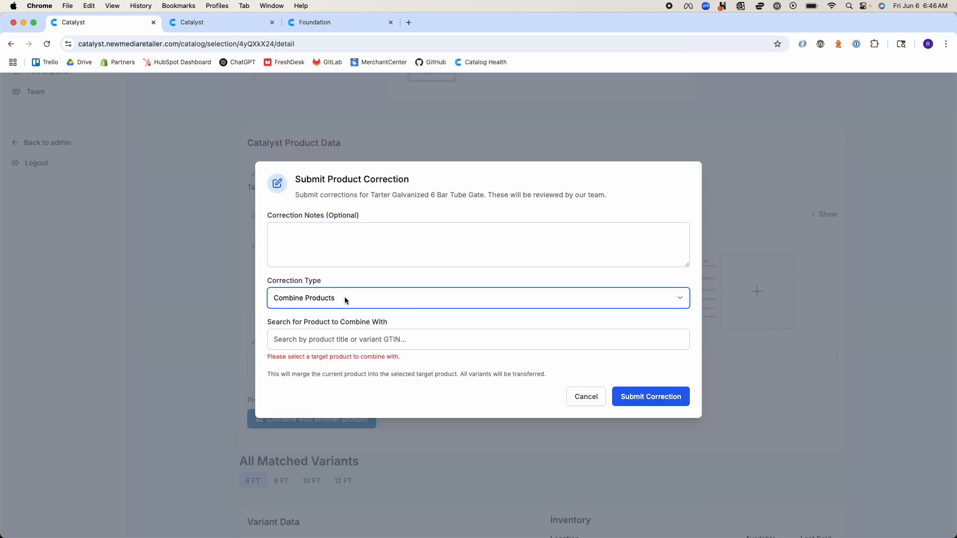
click(344, 337)
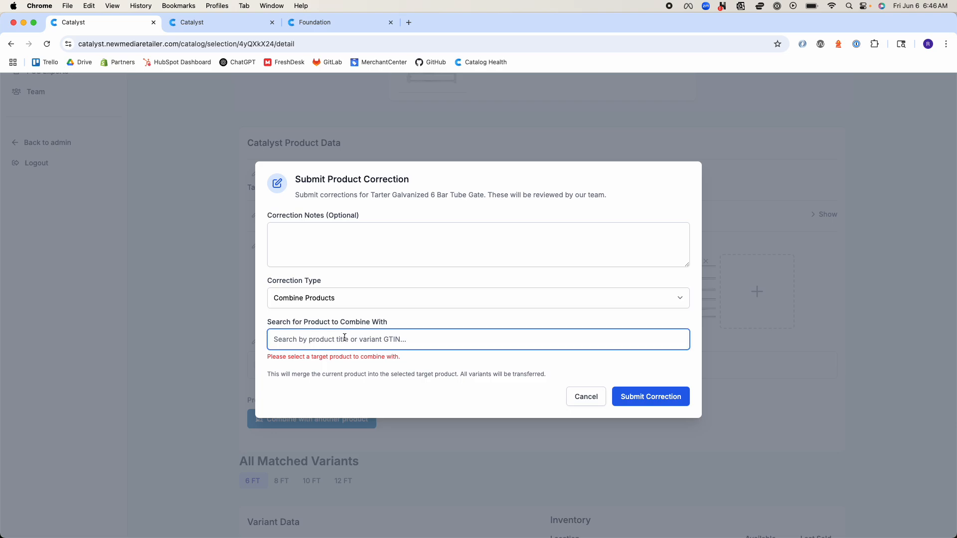
key(super+v)
click(440, 369)
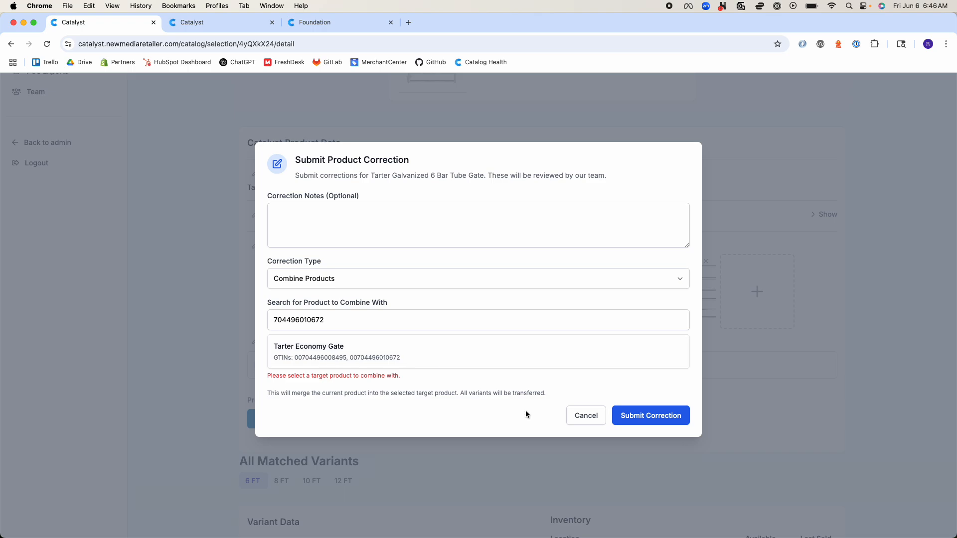
click(313, 327)
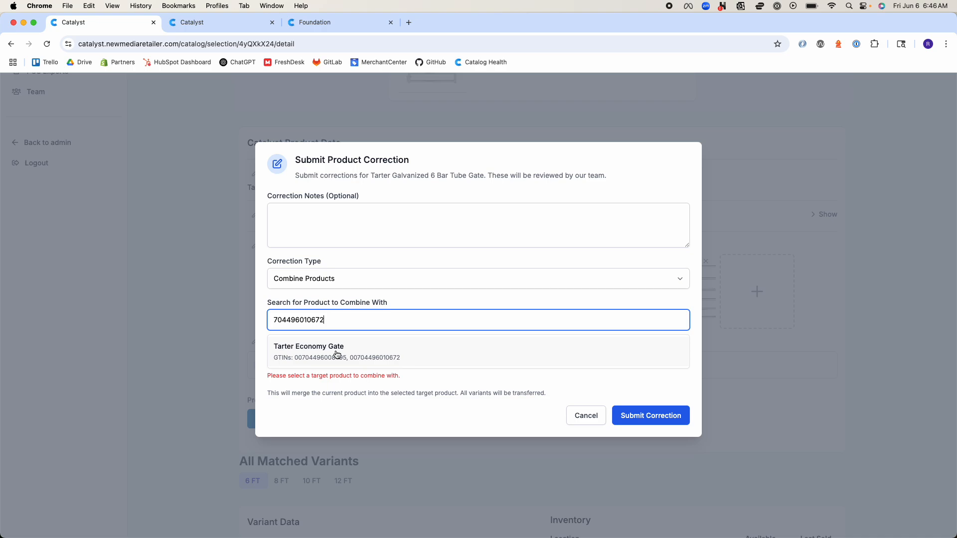
drag(484, 176, 374, 175)
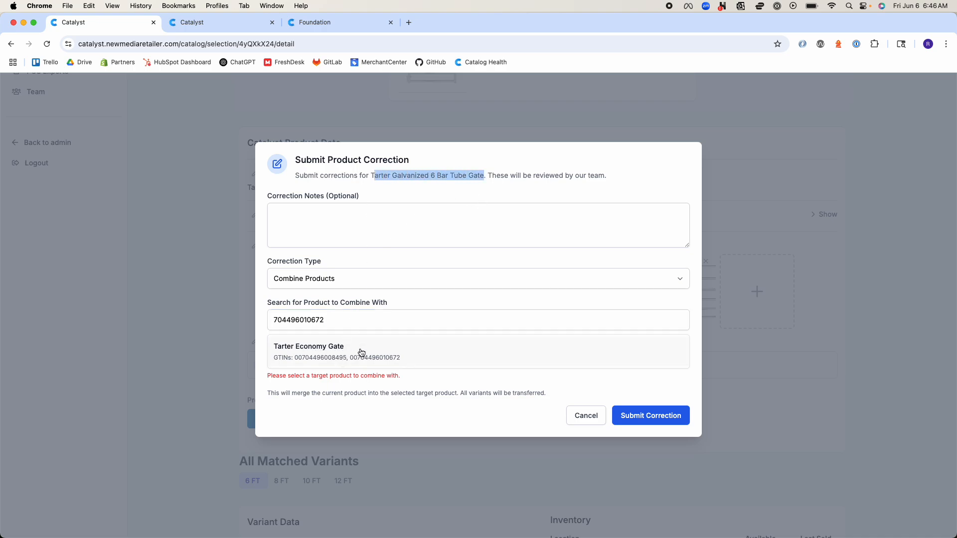